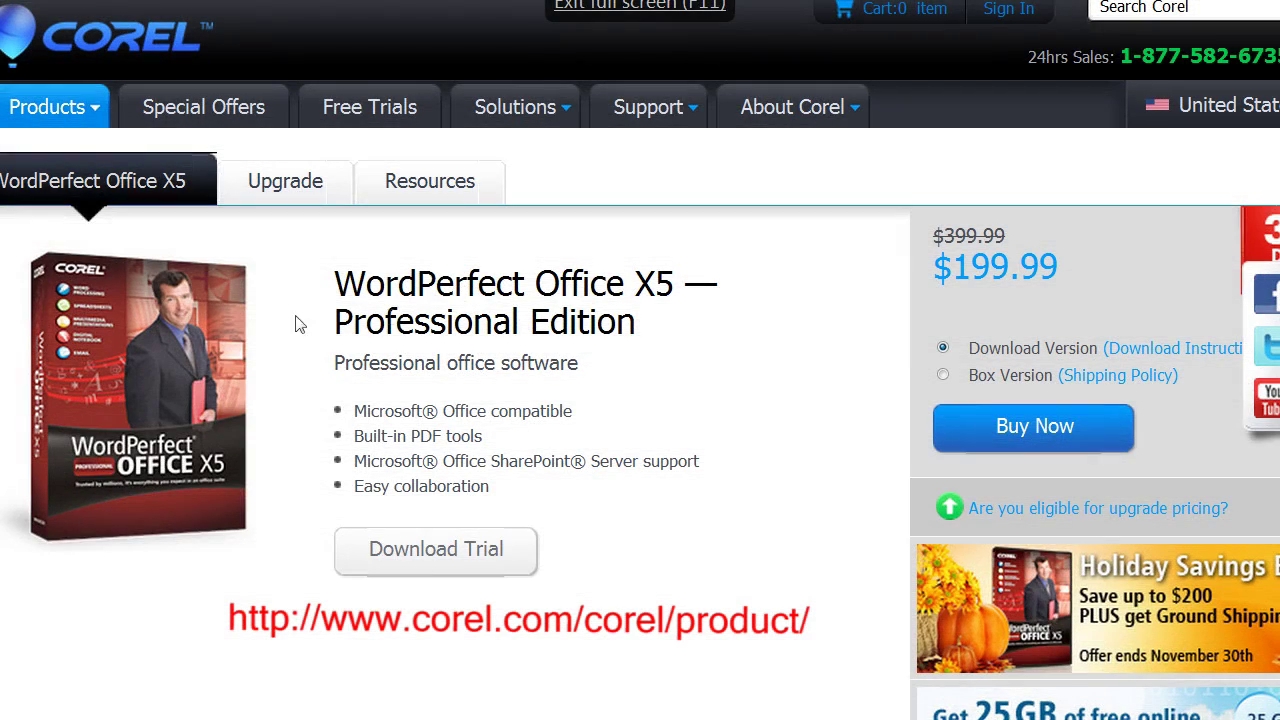
Review the WordPerfect Office X5 product page's features and the list of programs included in the suite.
scroll(737, 491, down, 5)
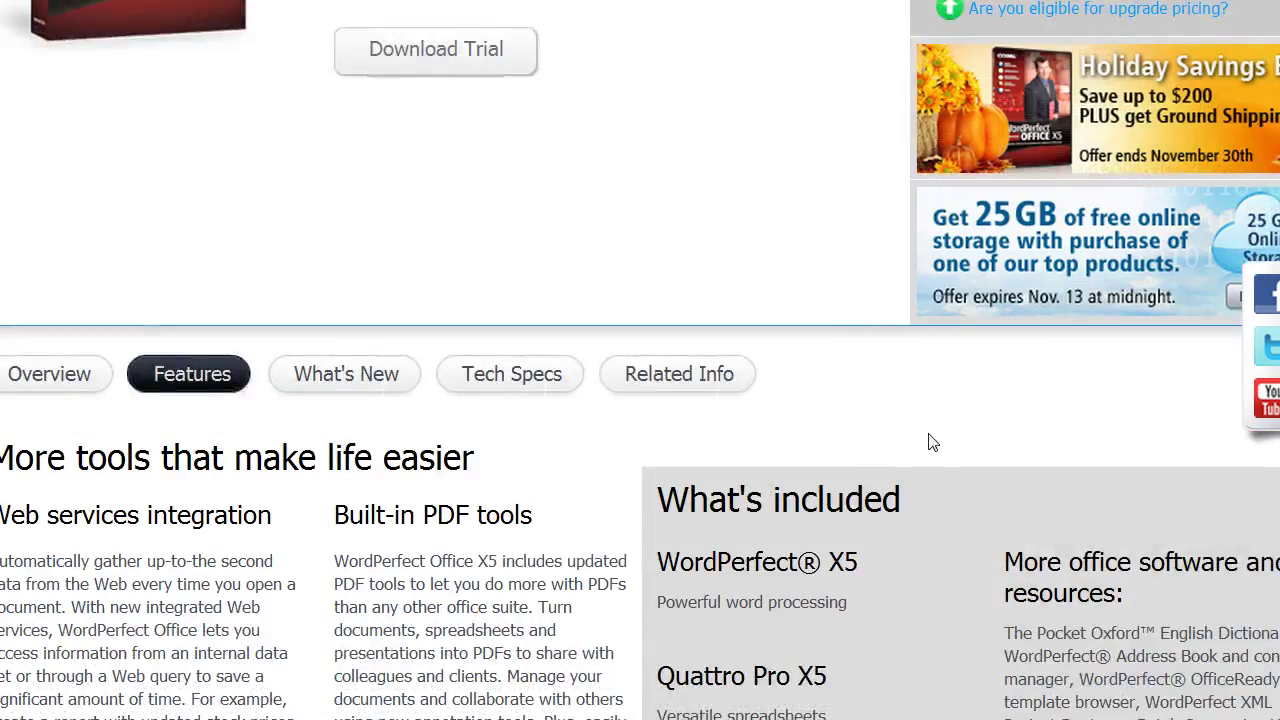
middle_click(928, 435)
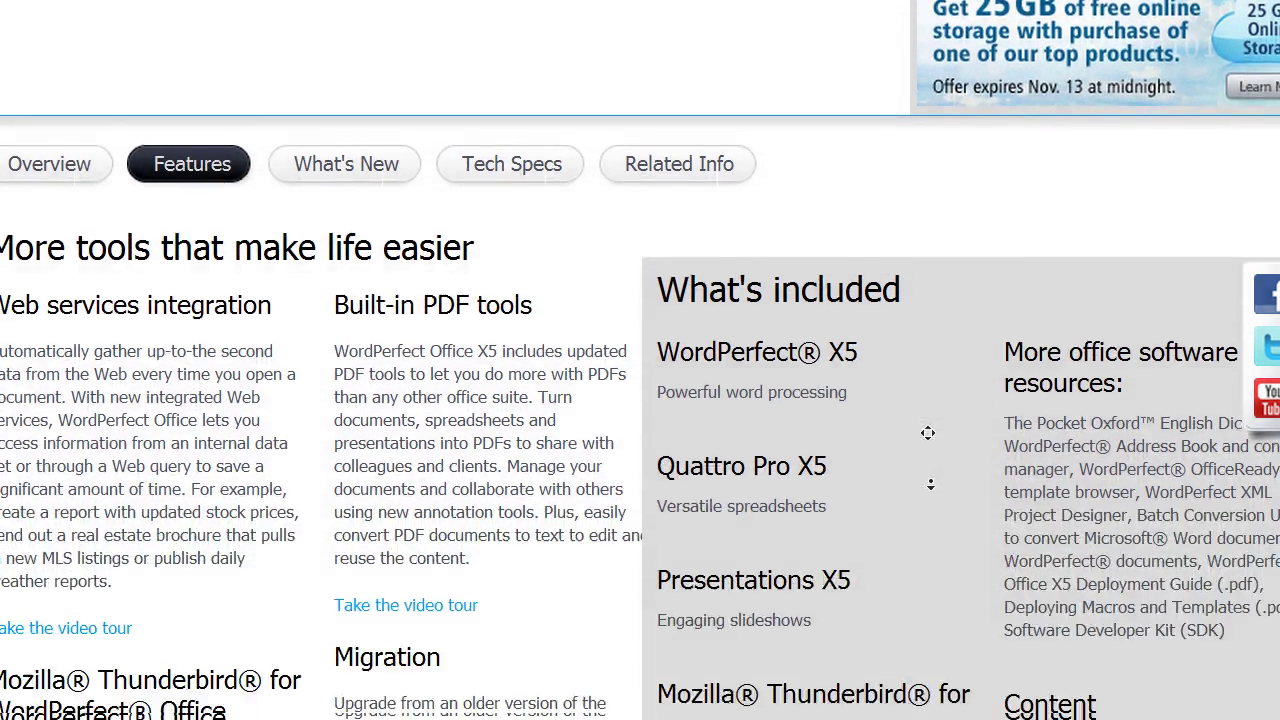
middle_click(873, 665)
scroll(640, 400, right, 2)
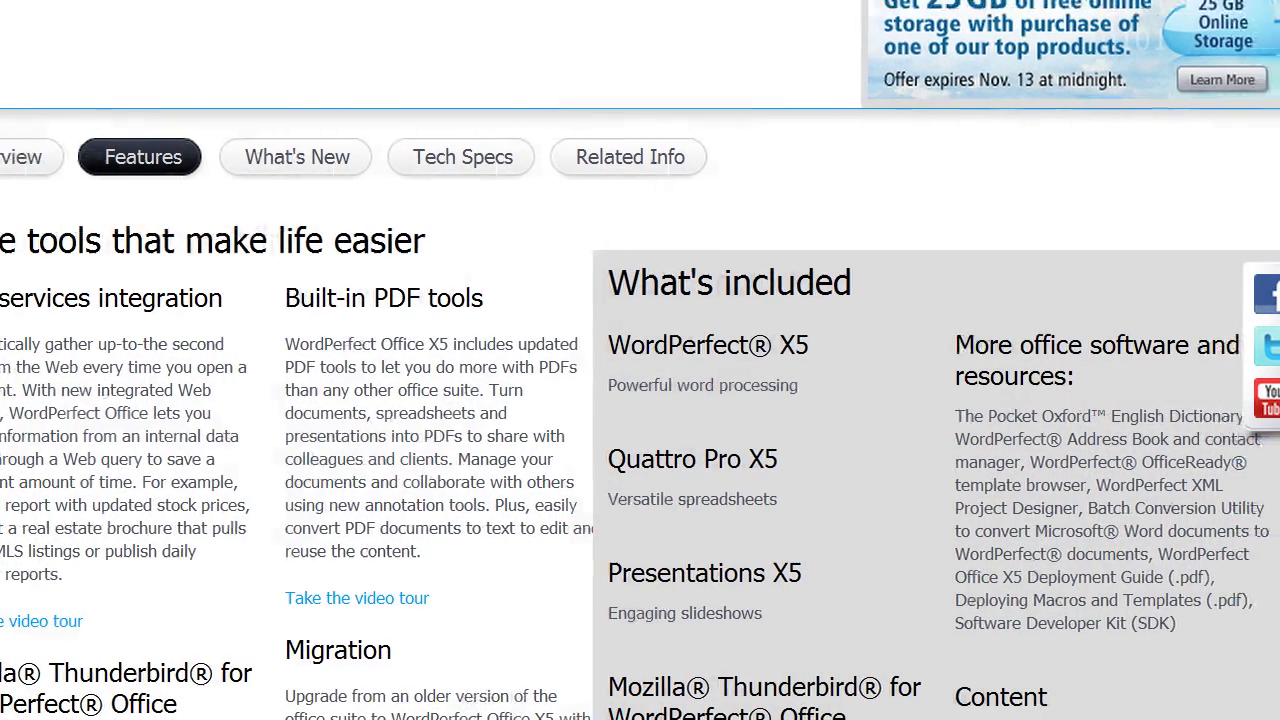
scroll(845, 458, down, 3)
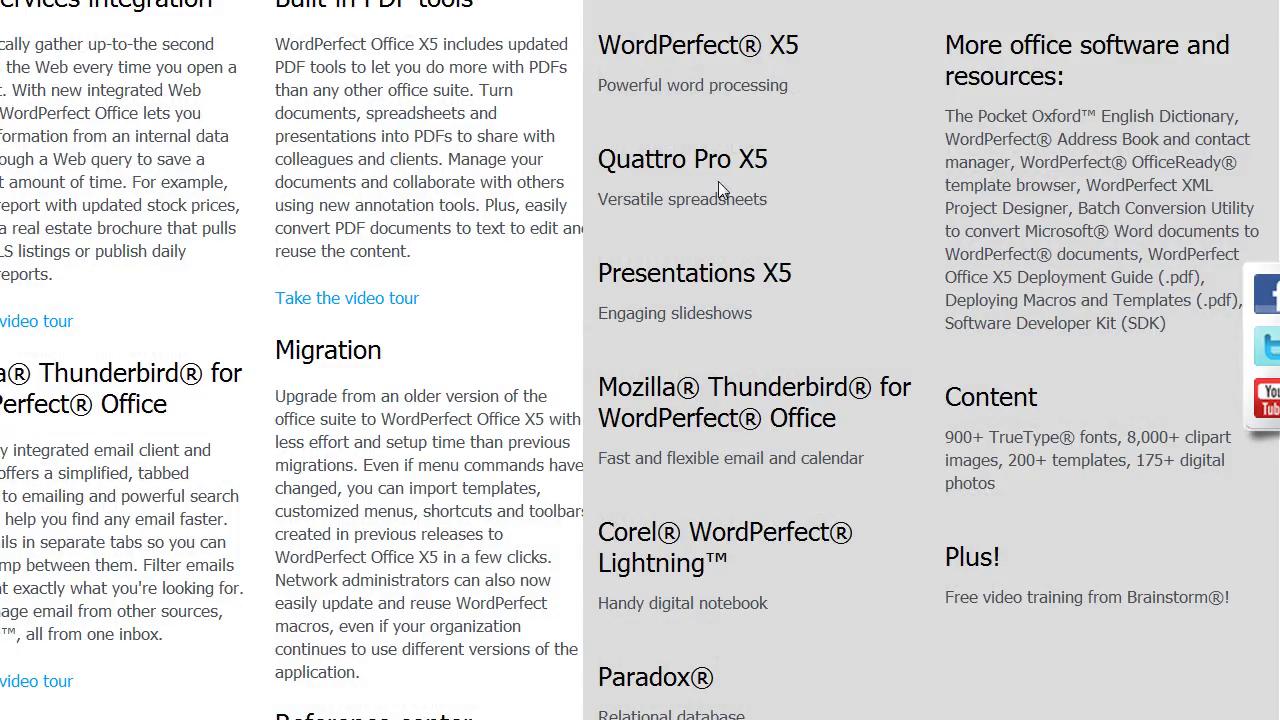
scroll(866, 527, down, 2)
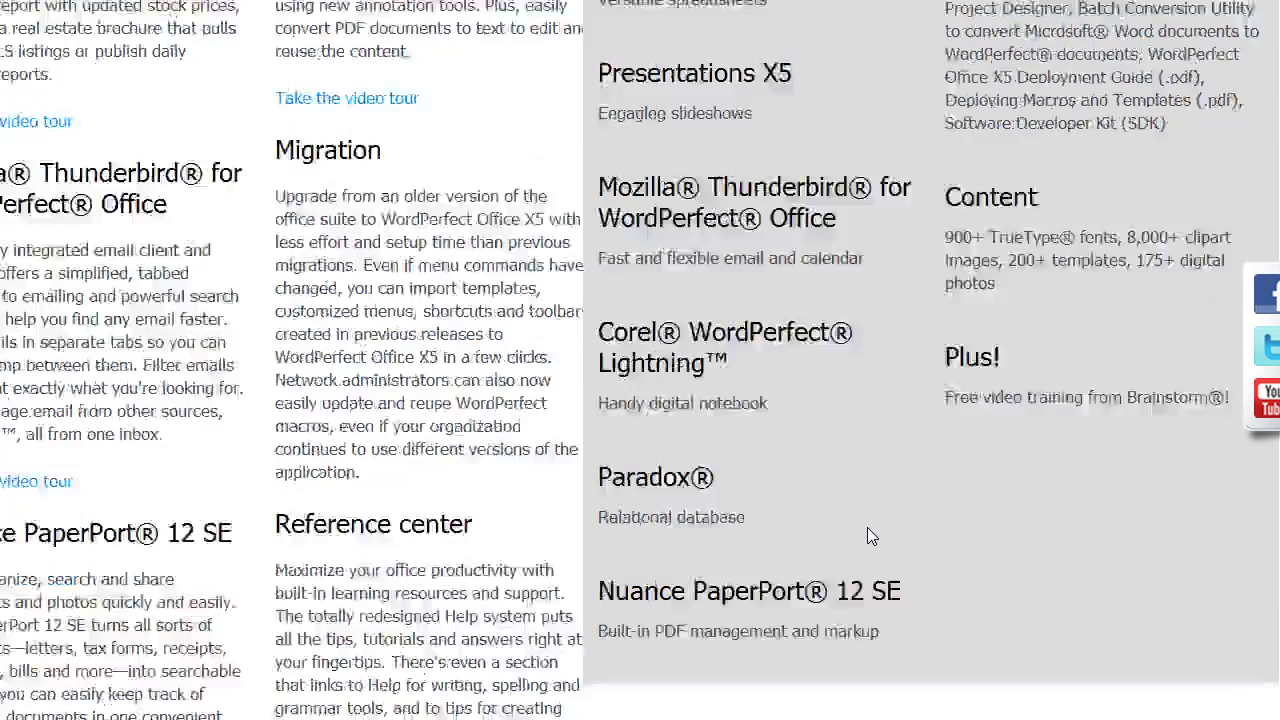
scroll(640, 360, left, 1)
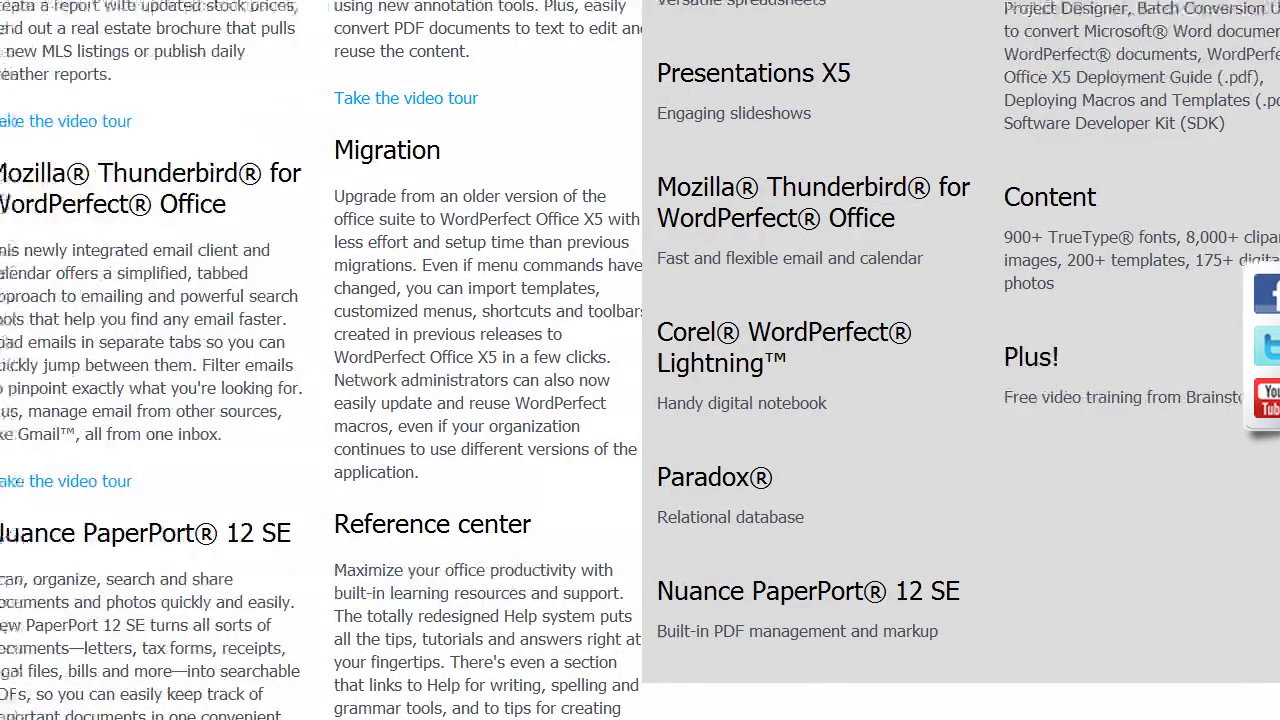
scroll(780, 446, up, 3)
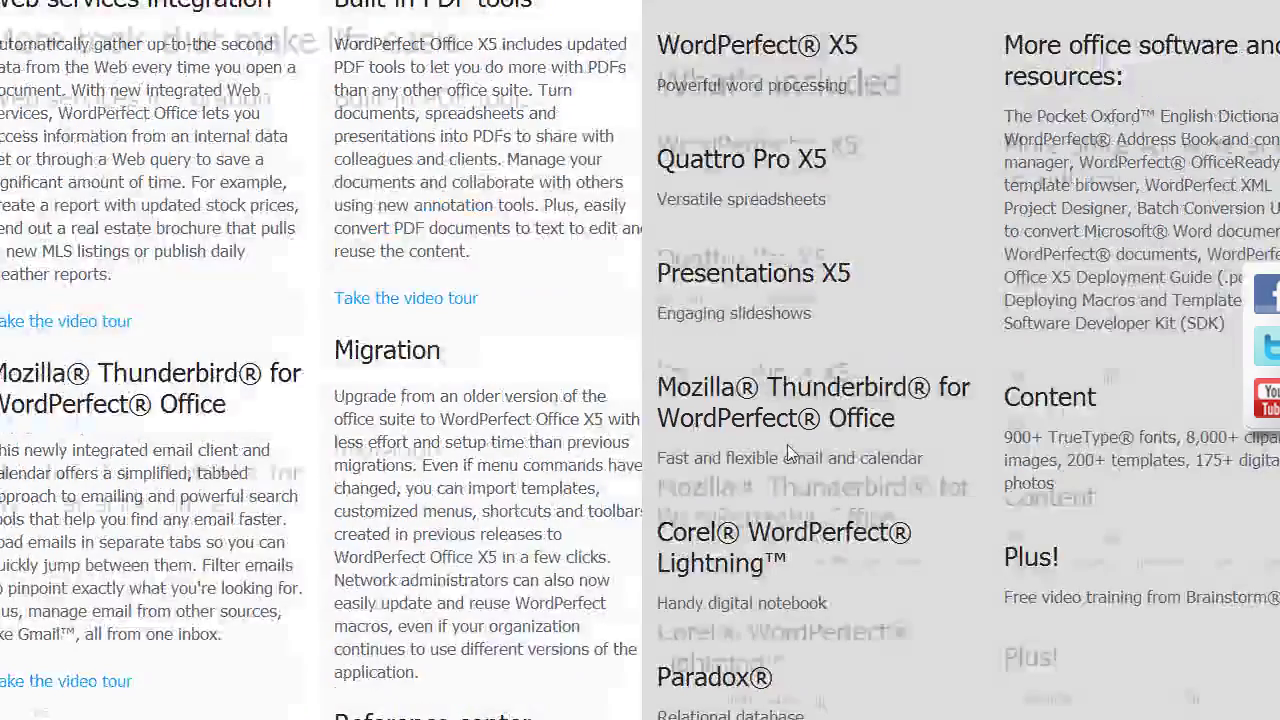
middle_click(787, 446)
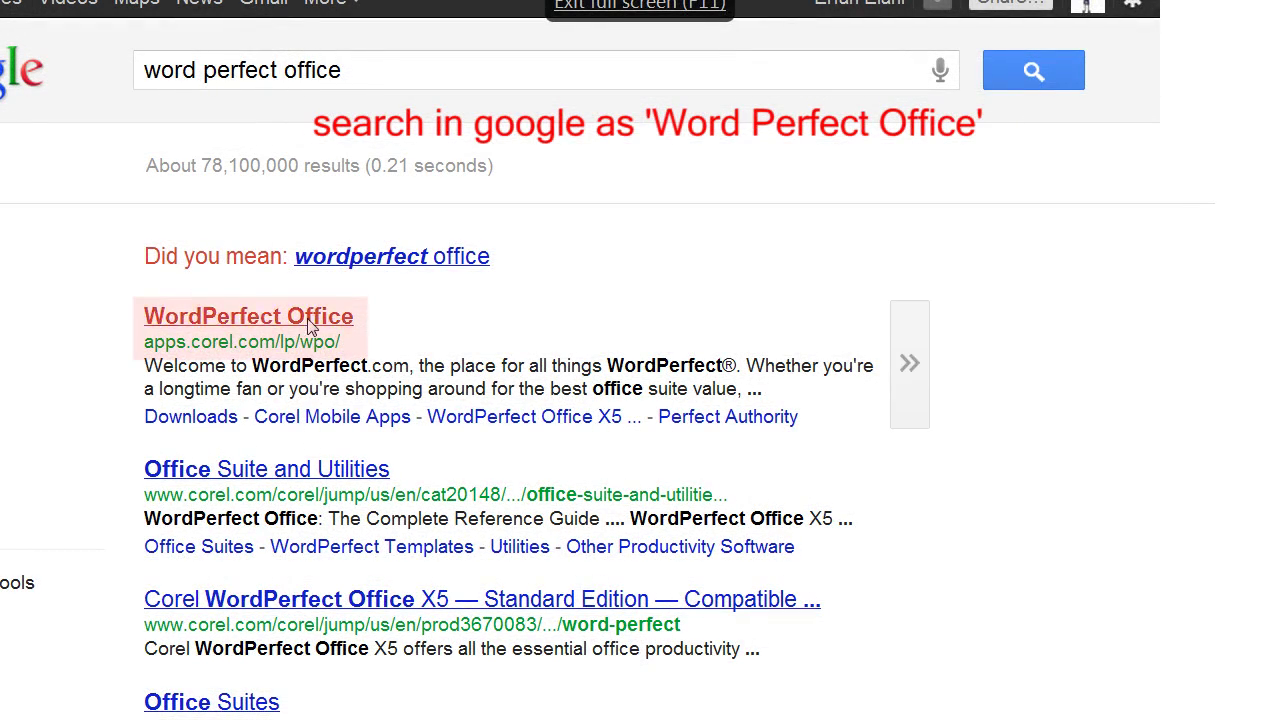
Open the WordPerfect Office search result and start the trial download from the WordPerfect Office X5 product page.
click(306, 326)
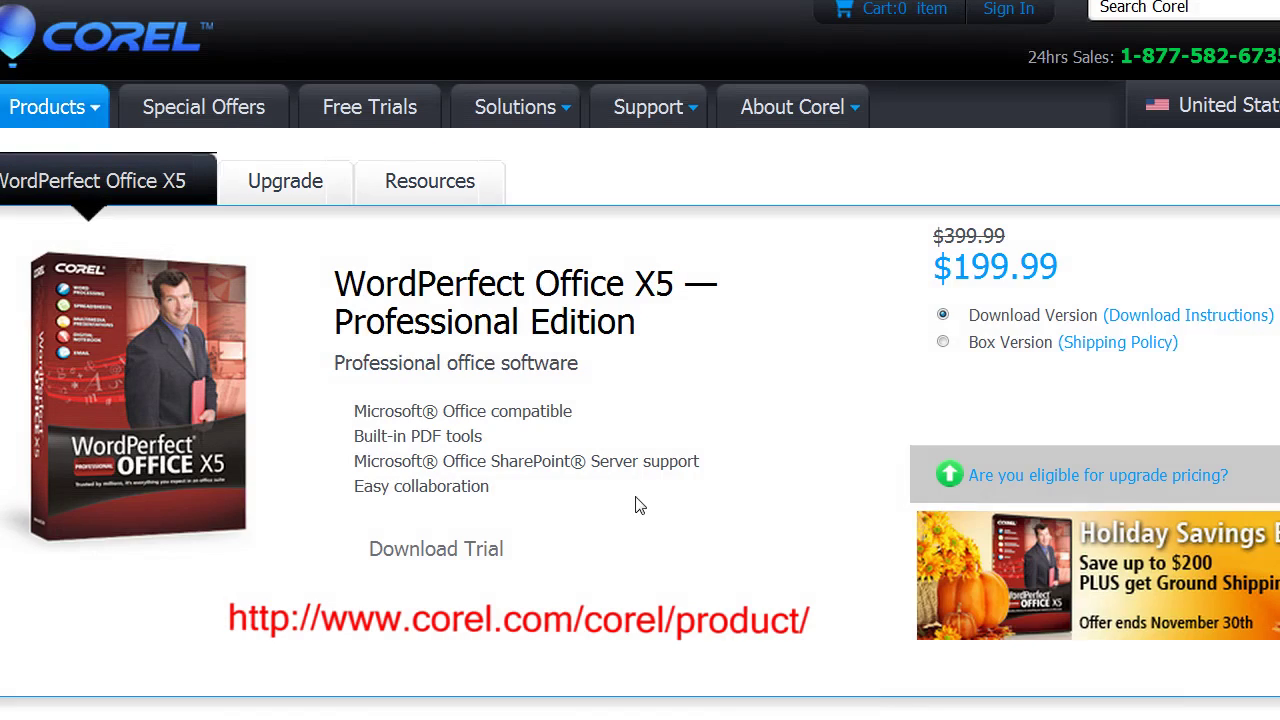
scroll(645, 498, down, 2)
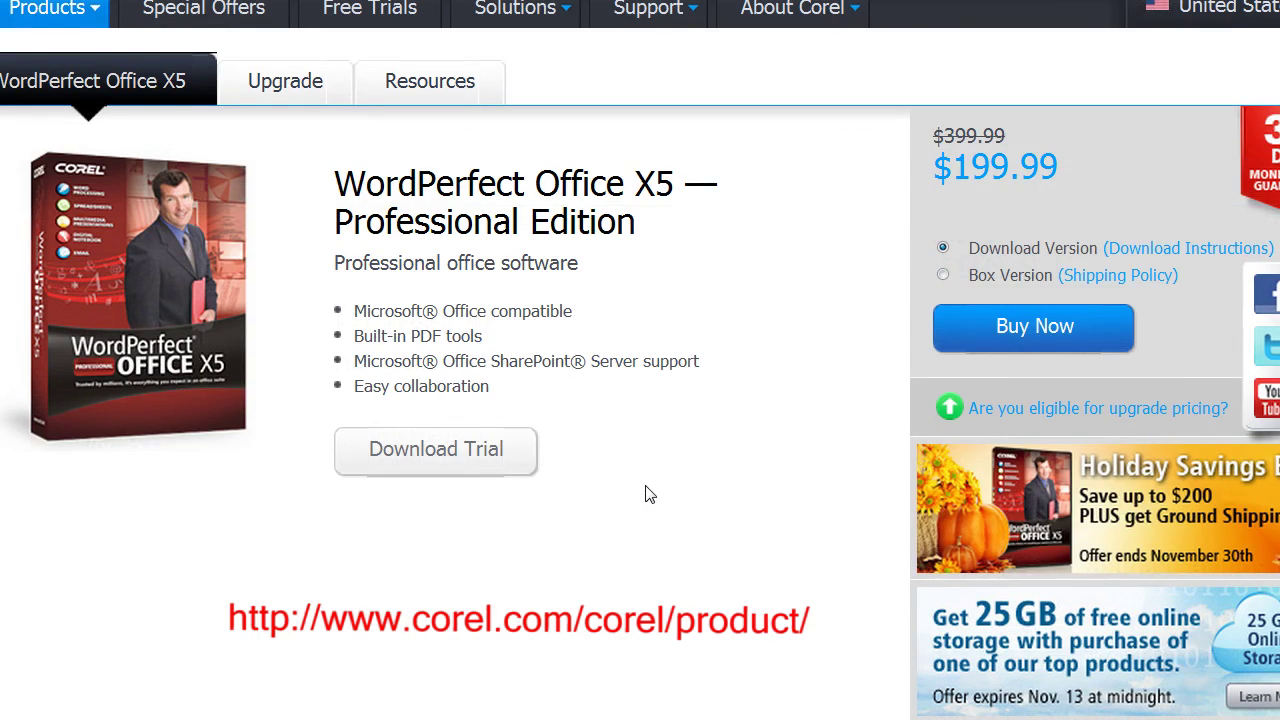
scroll(486, 471, up, 2)
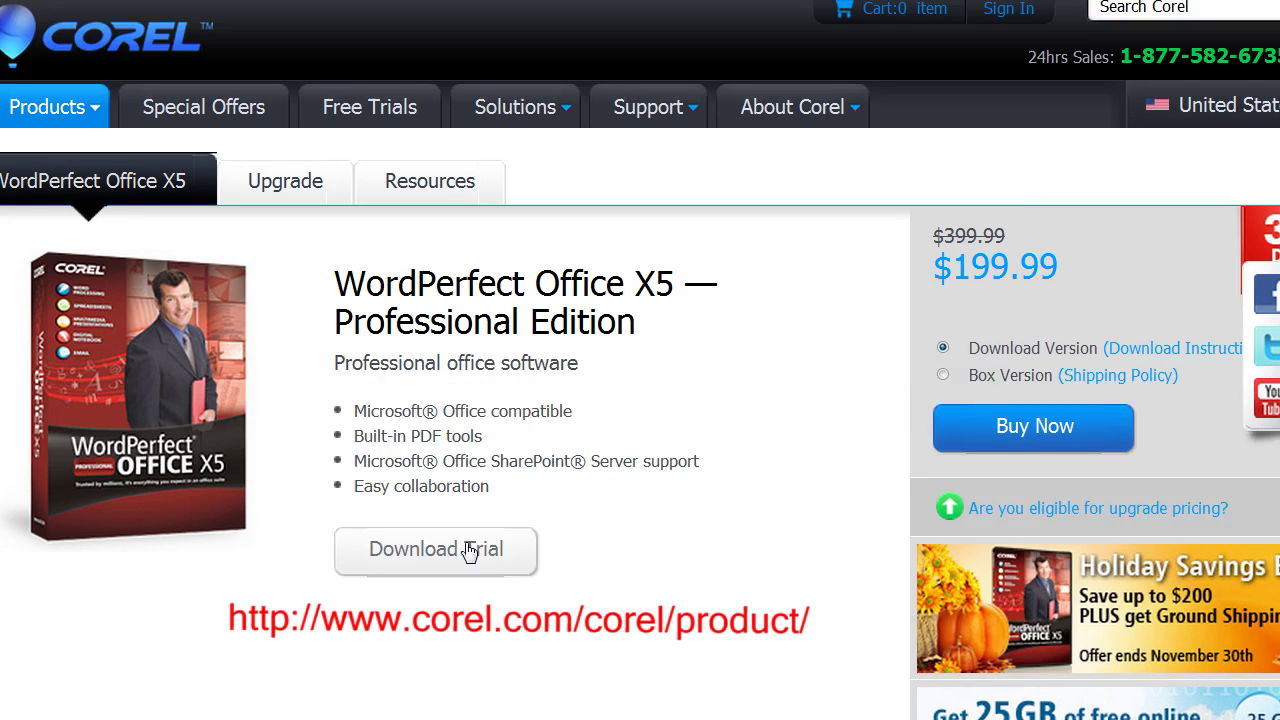
click(469, 553)
click(346, 373)
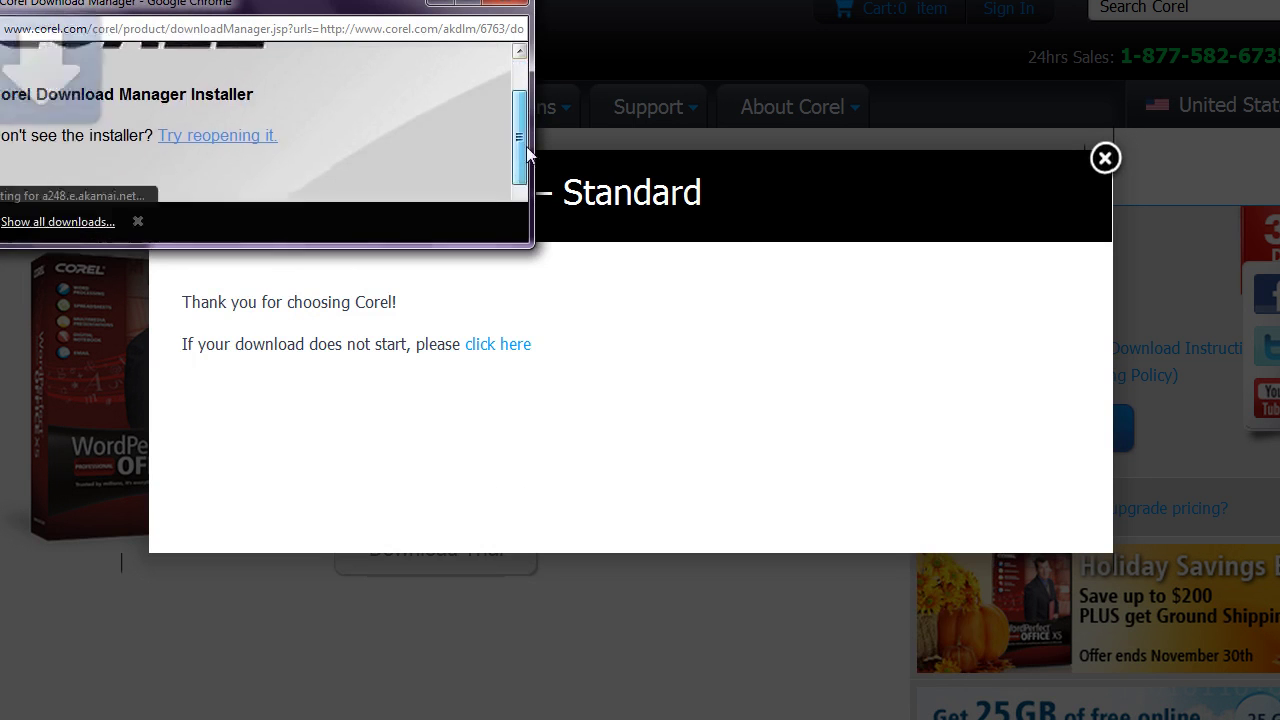
click(76, 222)
click(172, 127)
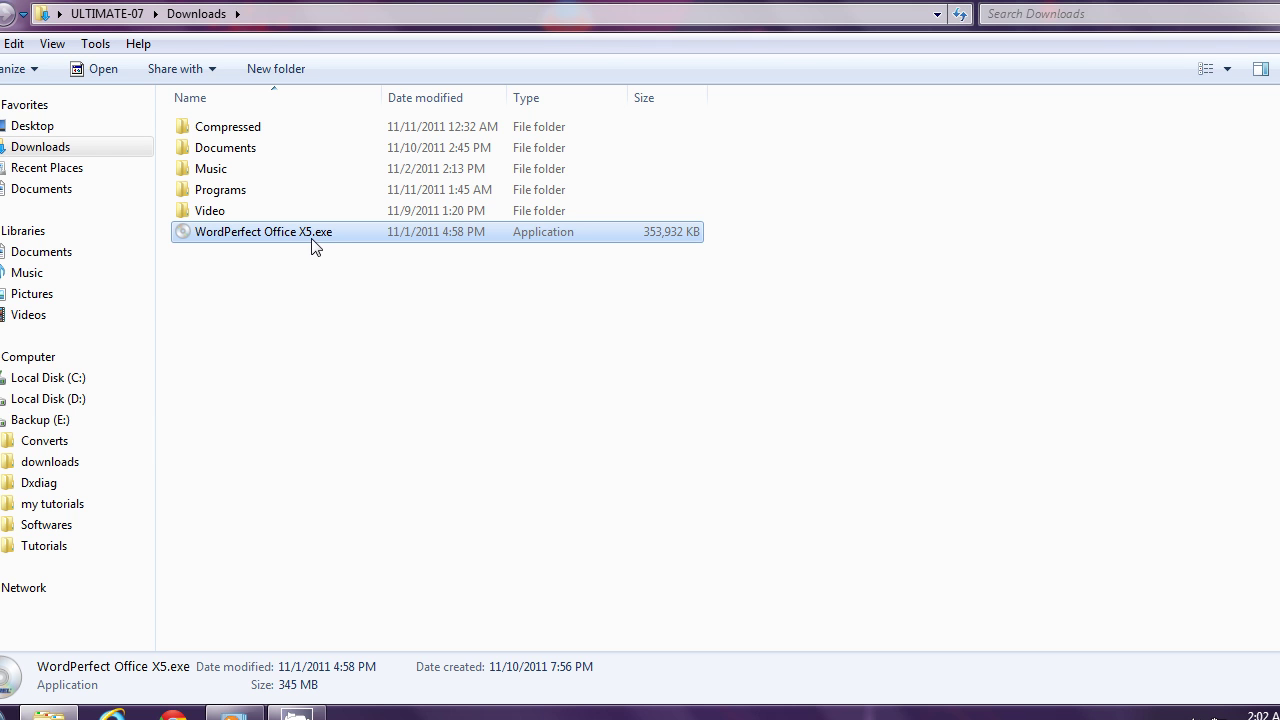
Run WordPerfect Office X5.exe from the Downloads folder and clear the folder window out of the way.
double_click(312, 238)
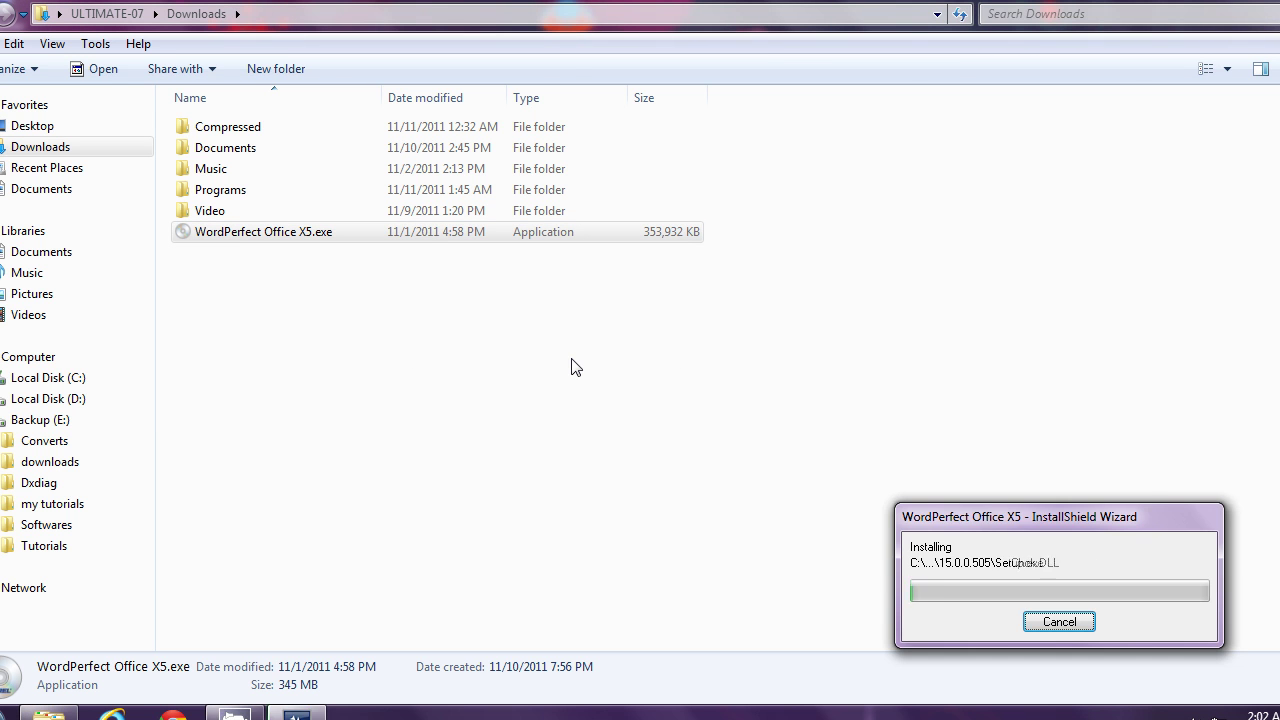
click(1232, 5)
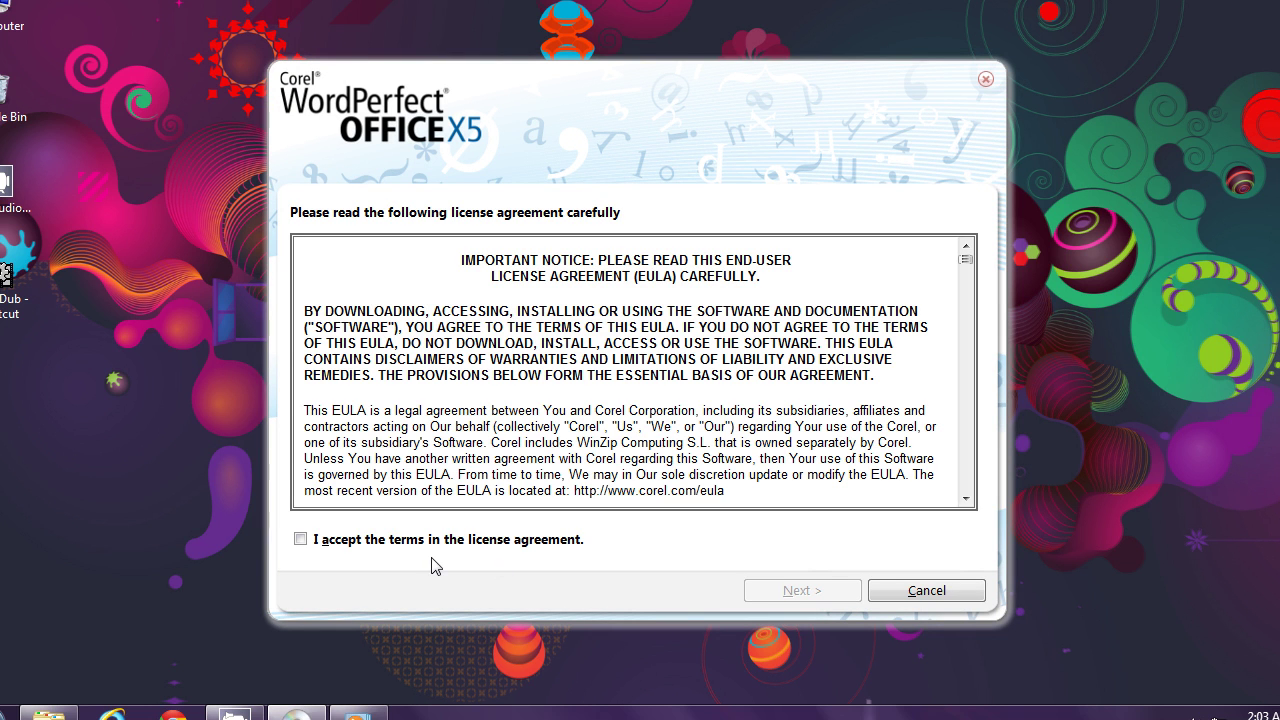
Accept the license agreement, continue, and enter the user's name in the setup information.
click(300, 539)
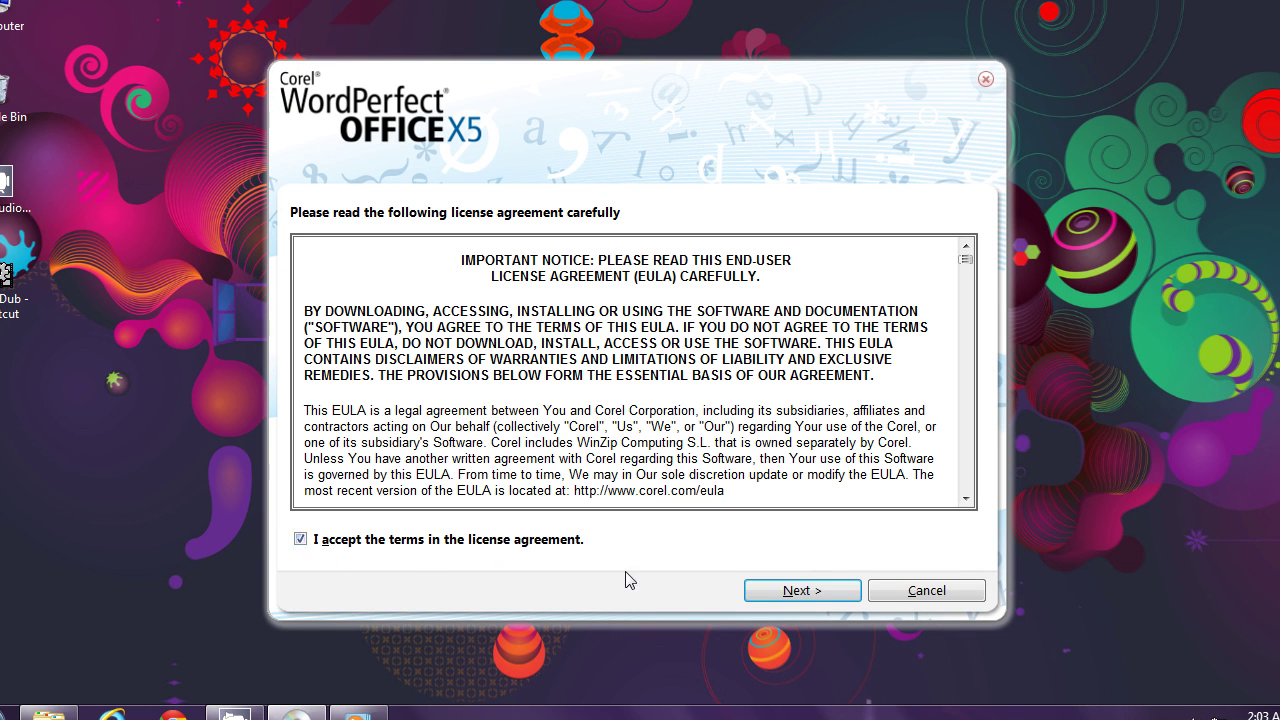
click(823, 592)
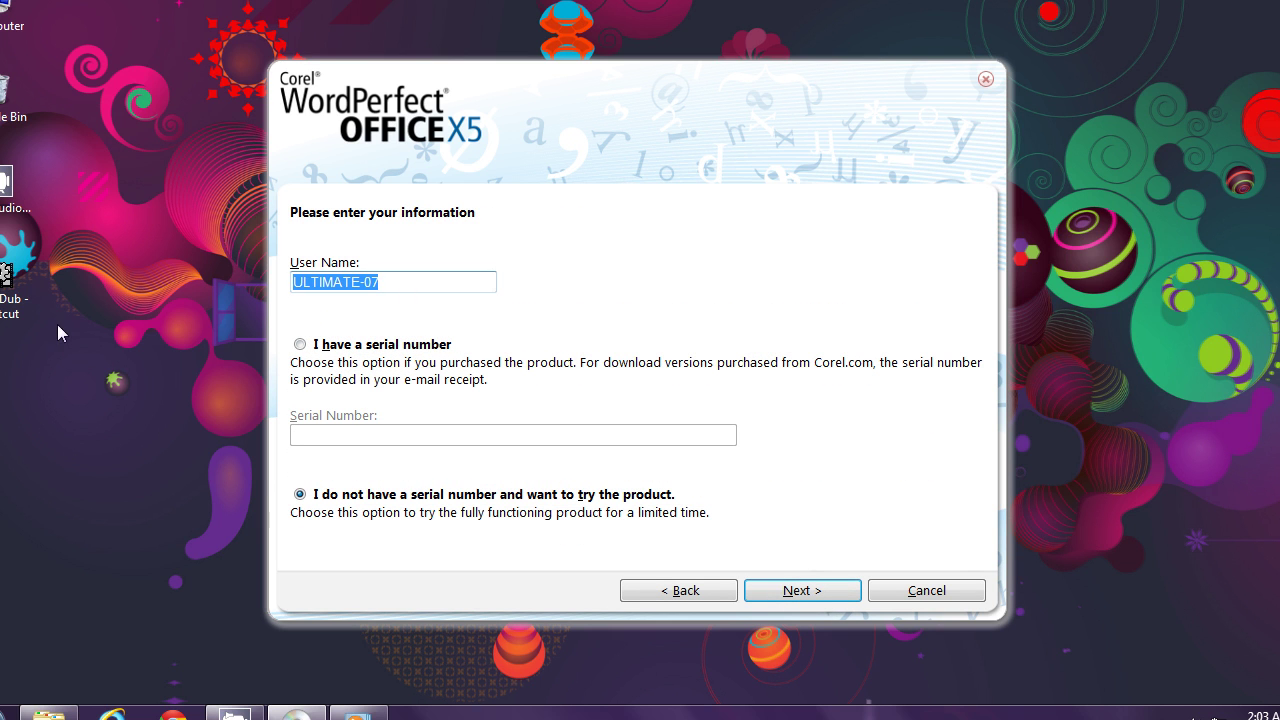
text(Frank)
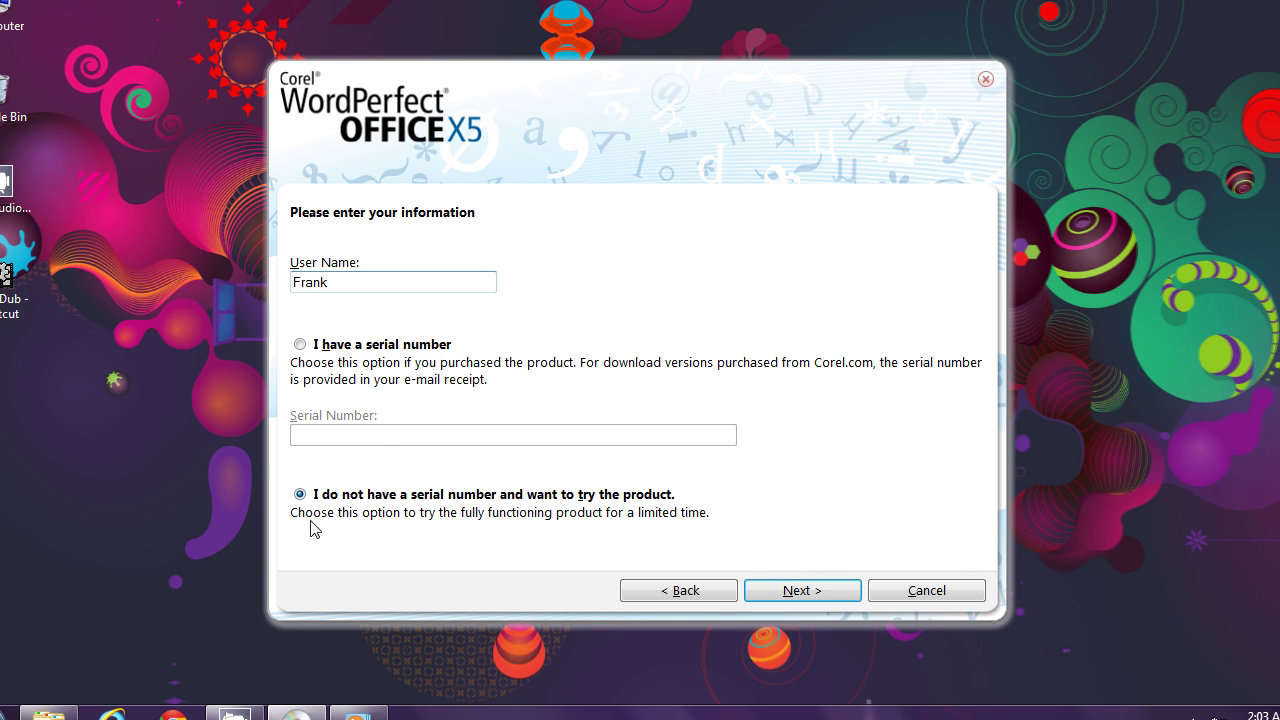
click(300, 344)
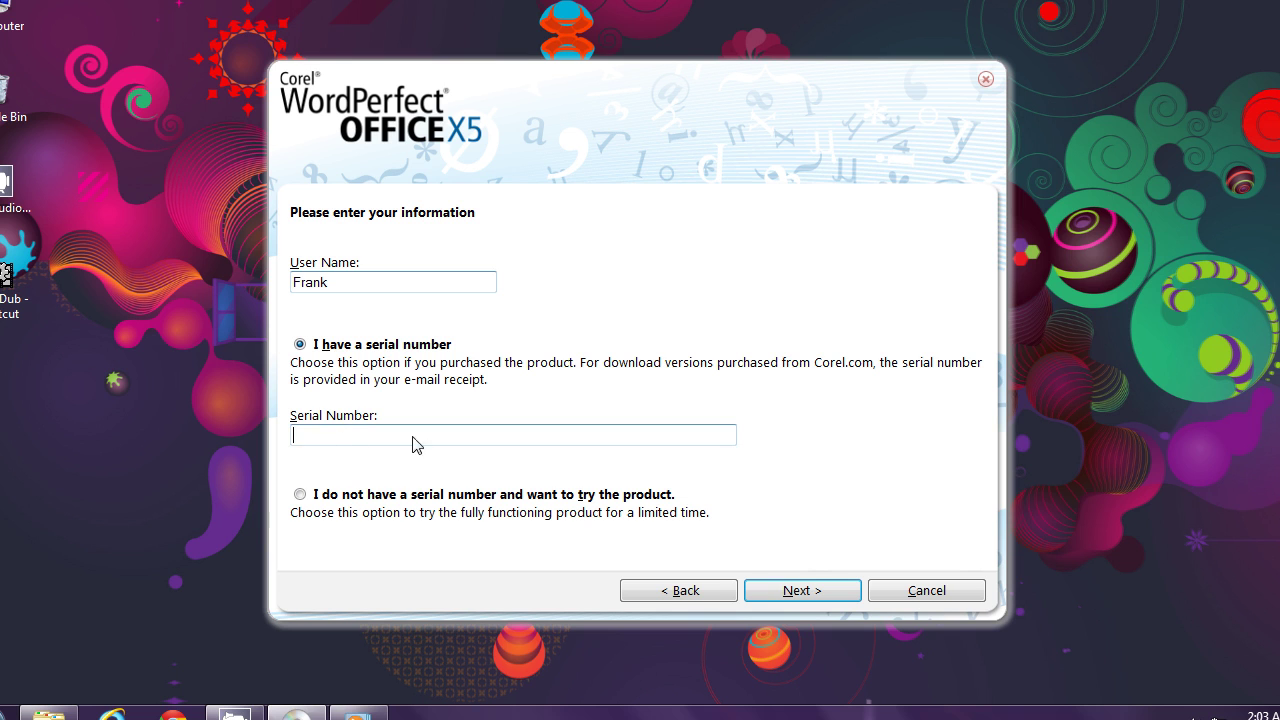
text(SADAS)
key(ctrl+a)
key(BackSpace)
Choose to try the product without a serial number and continue to the installation settings.
click(301, 495)
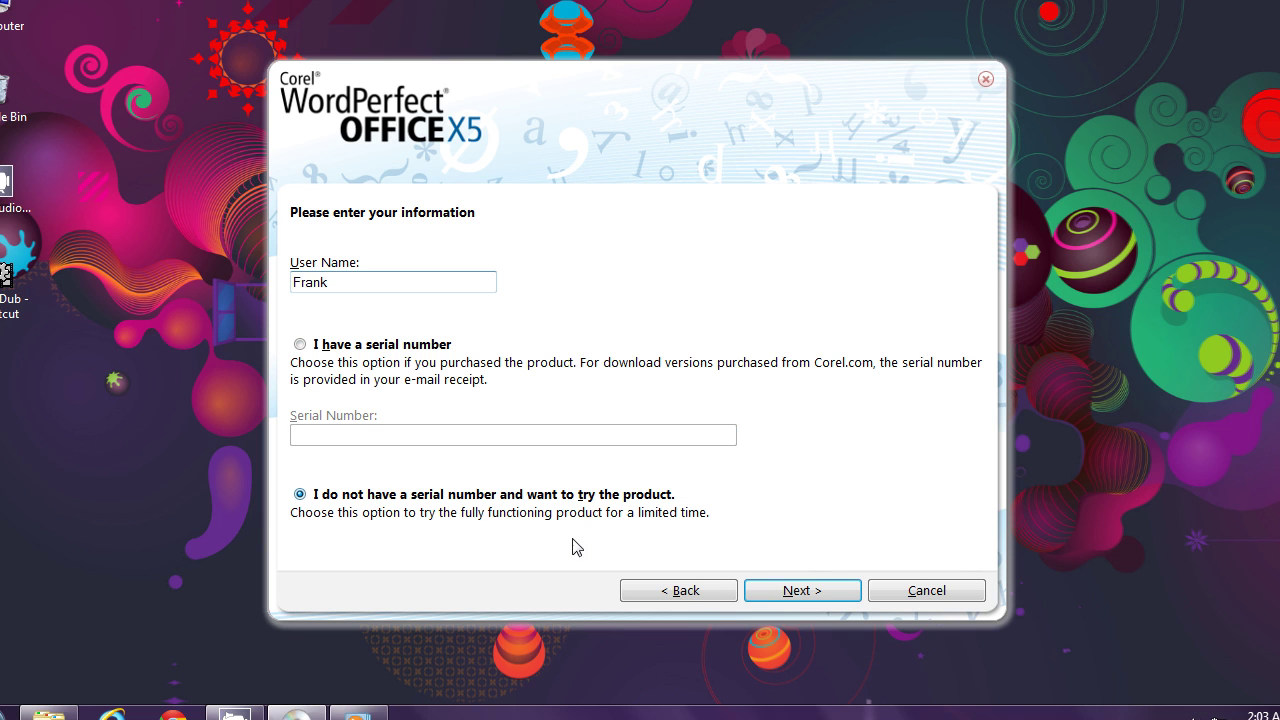
click(830, 599)
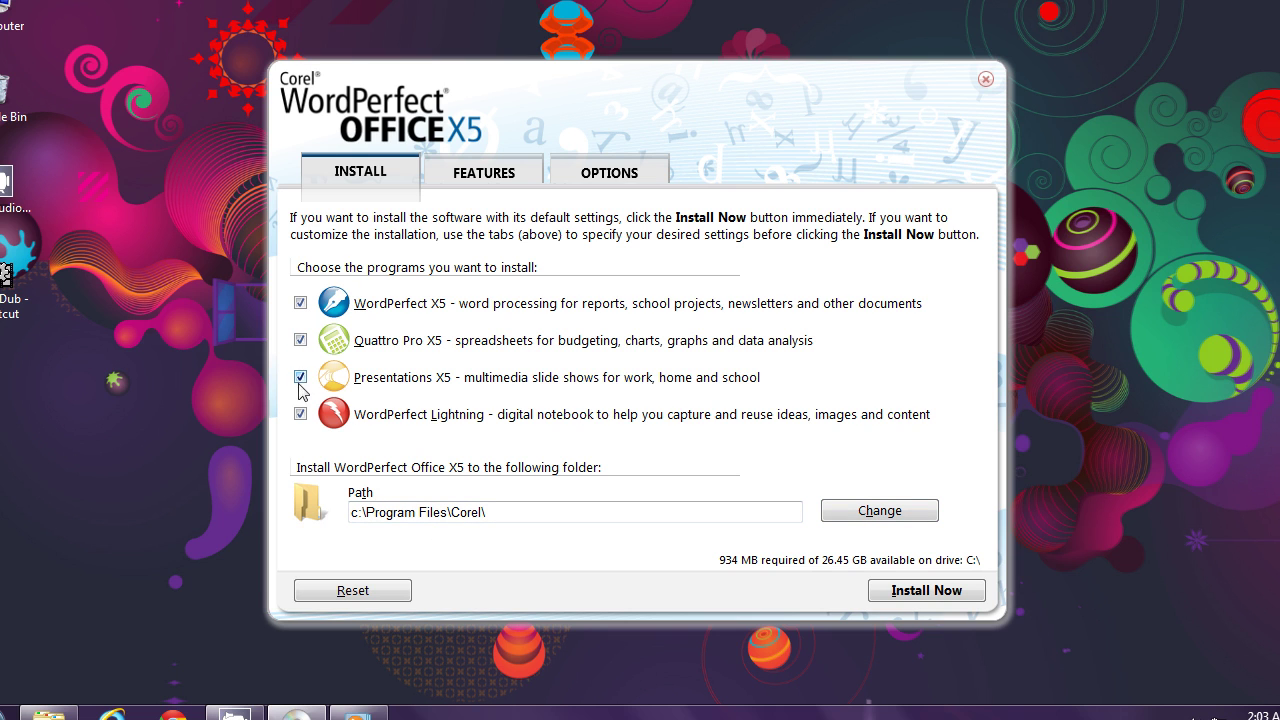
click(300, 303)
click(300, 340)
click(300, 303)
click(300, 340)
click(920, 513)
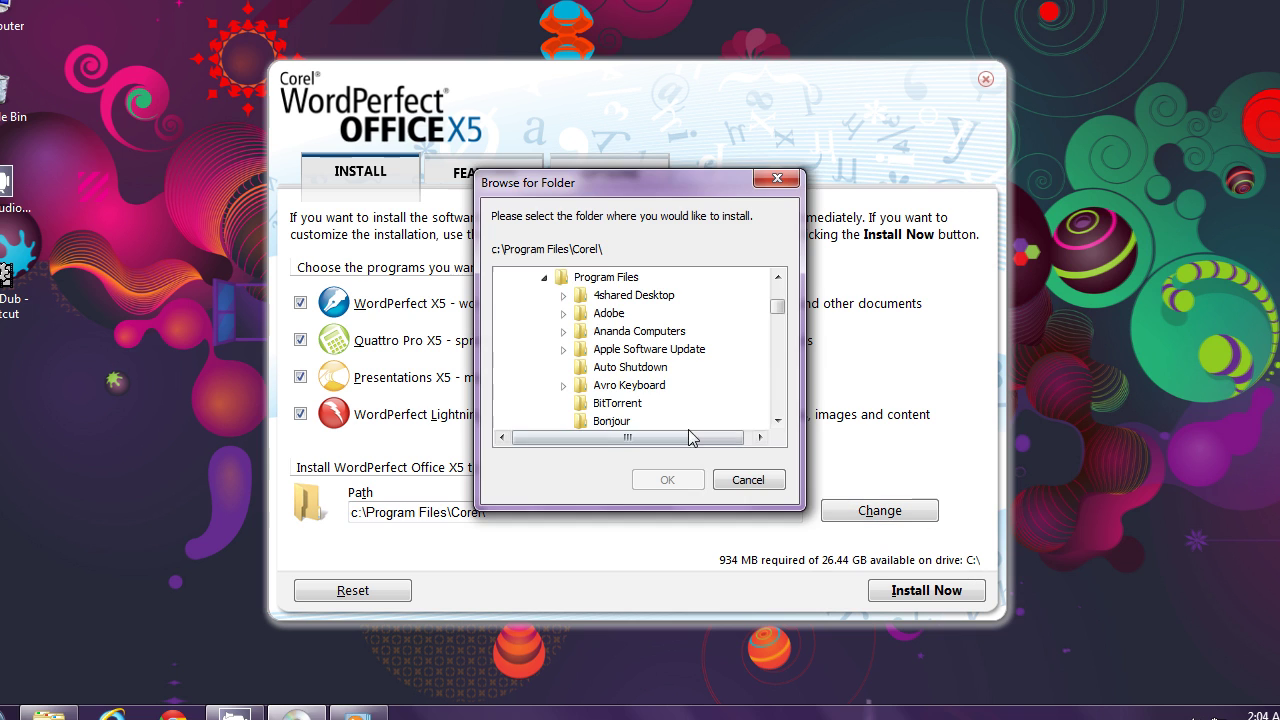
click(746, 481)
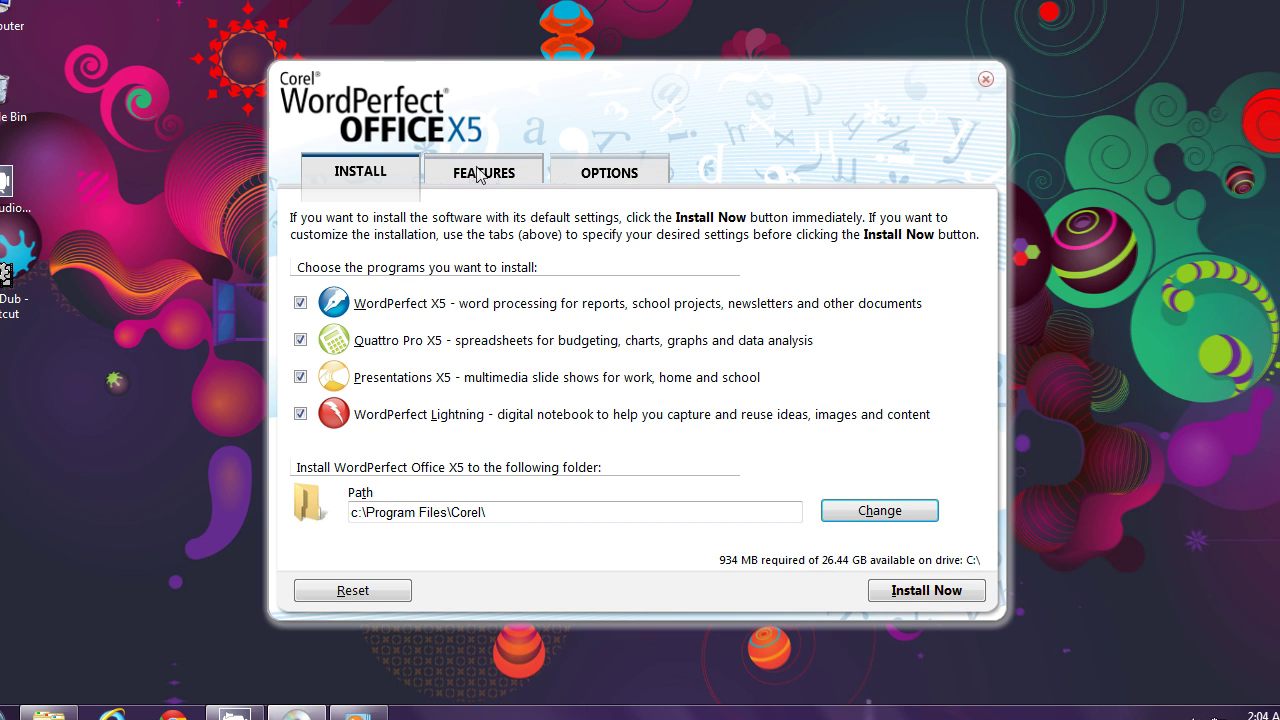
Show the installable program features and read the descriptions of Quattro Pro, WordPerfect Lightning and Utilities.
click(512, 185)
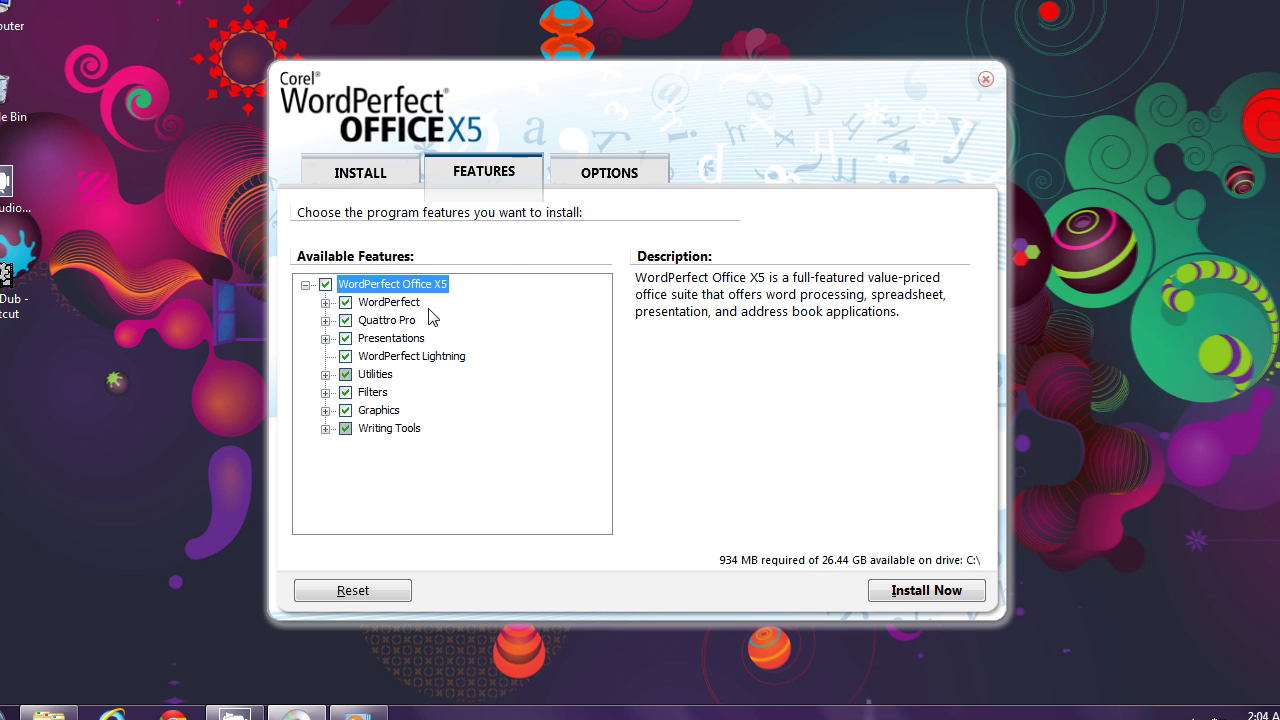
click(394, 321)
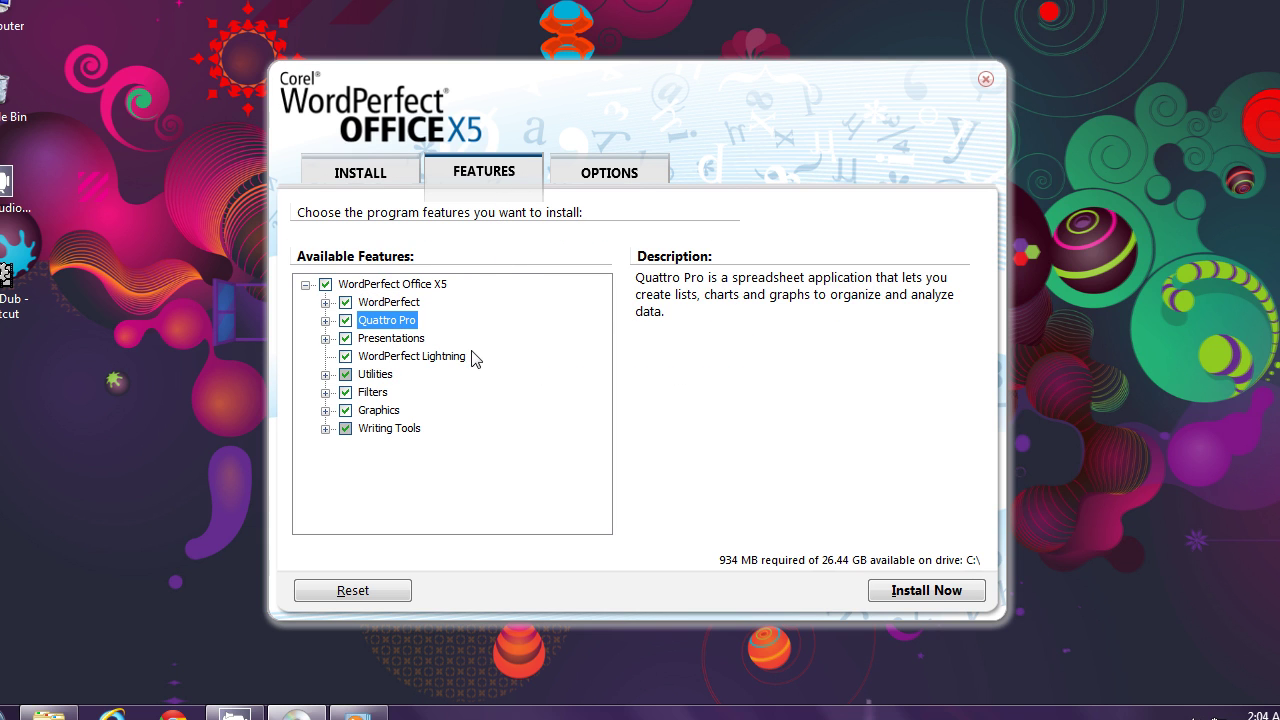
click(400, 357)
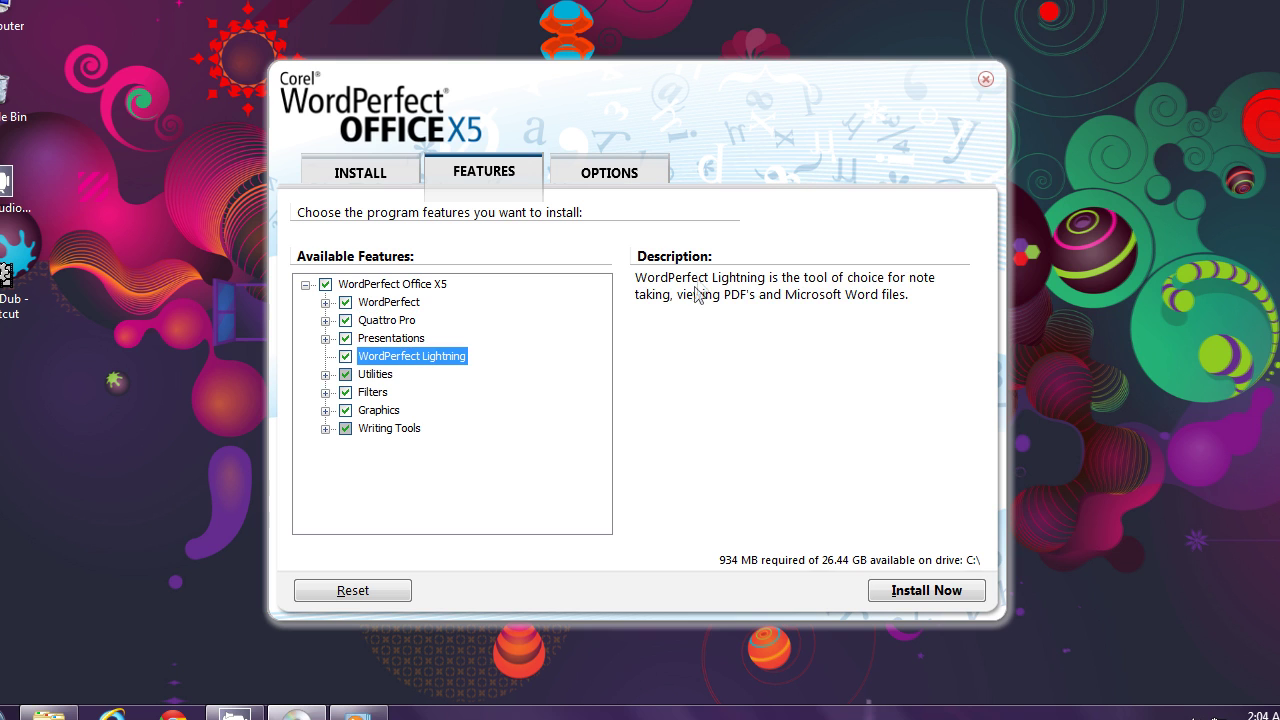
click(363, 377)
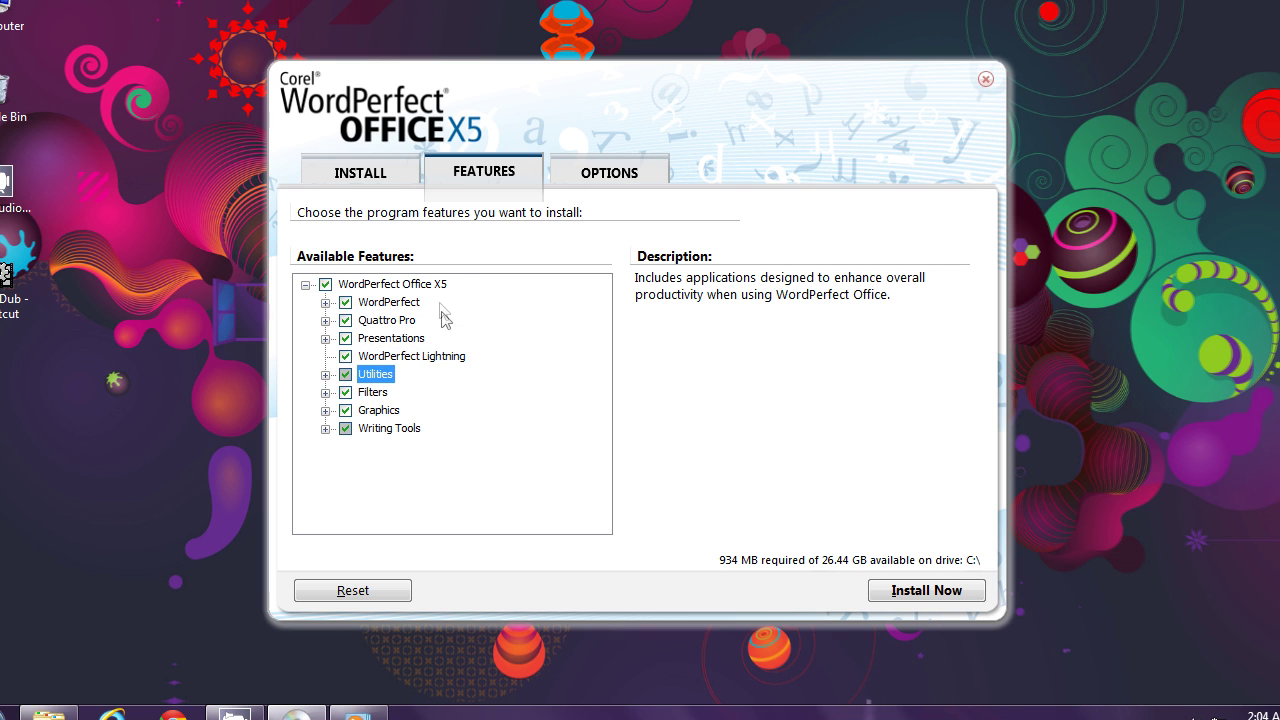
Toggle WordPerfect Lightning, Clipbook and Dictionary in the feature list, and select the entire Utilities group for installation.
click(346, 356)
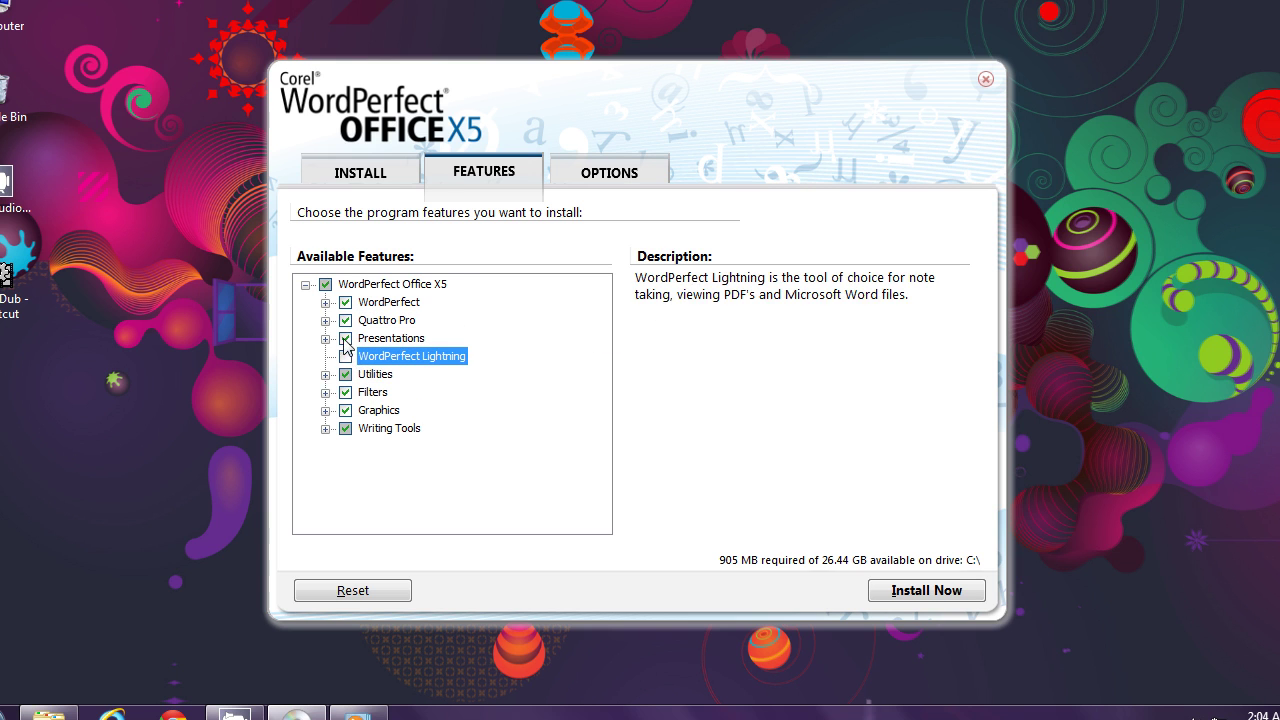
click(325, 374)
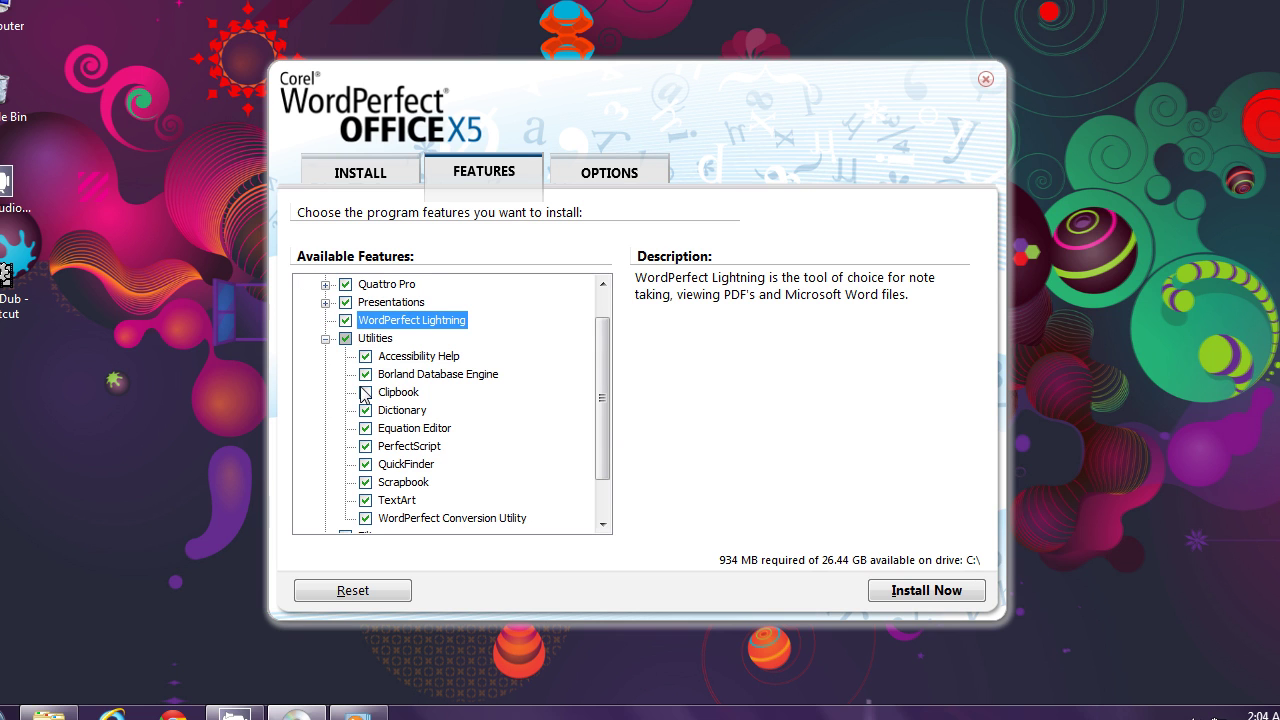
click(366, 392)
click(367, 393)
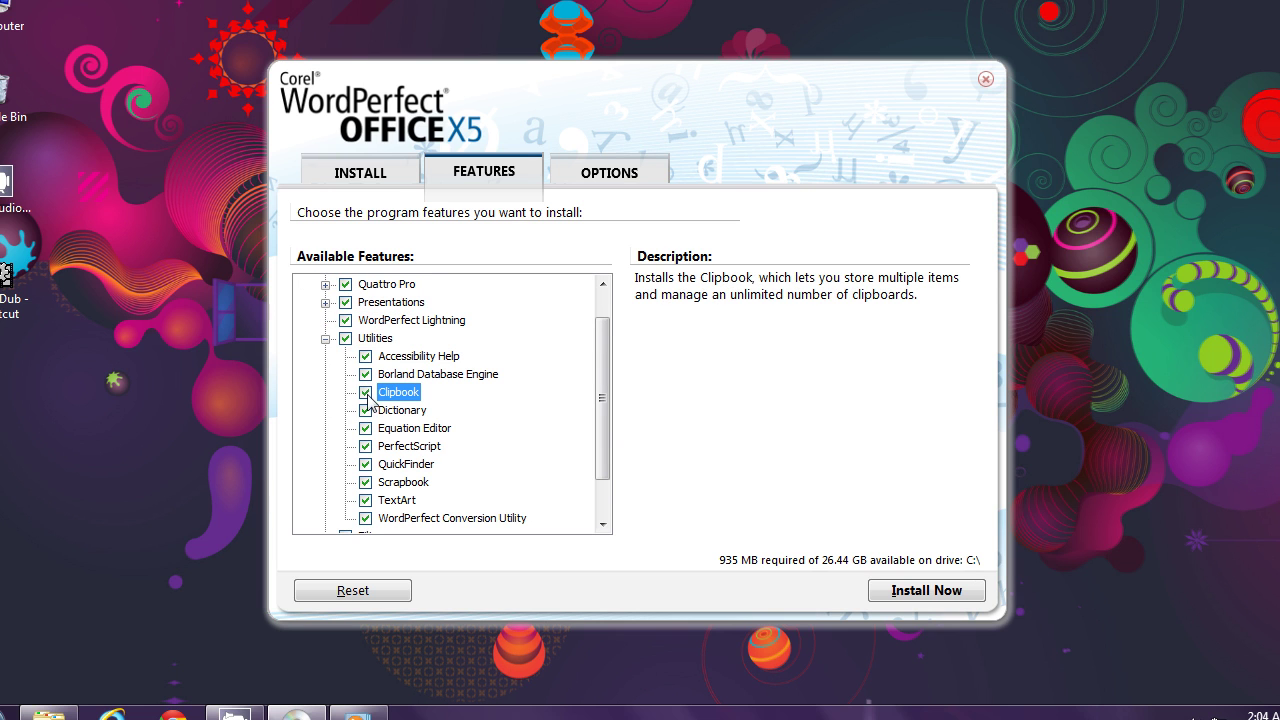
click(366, 411)
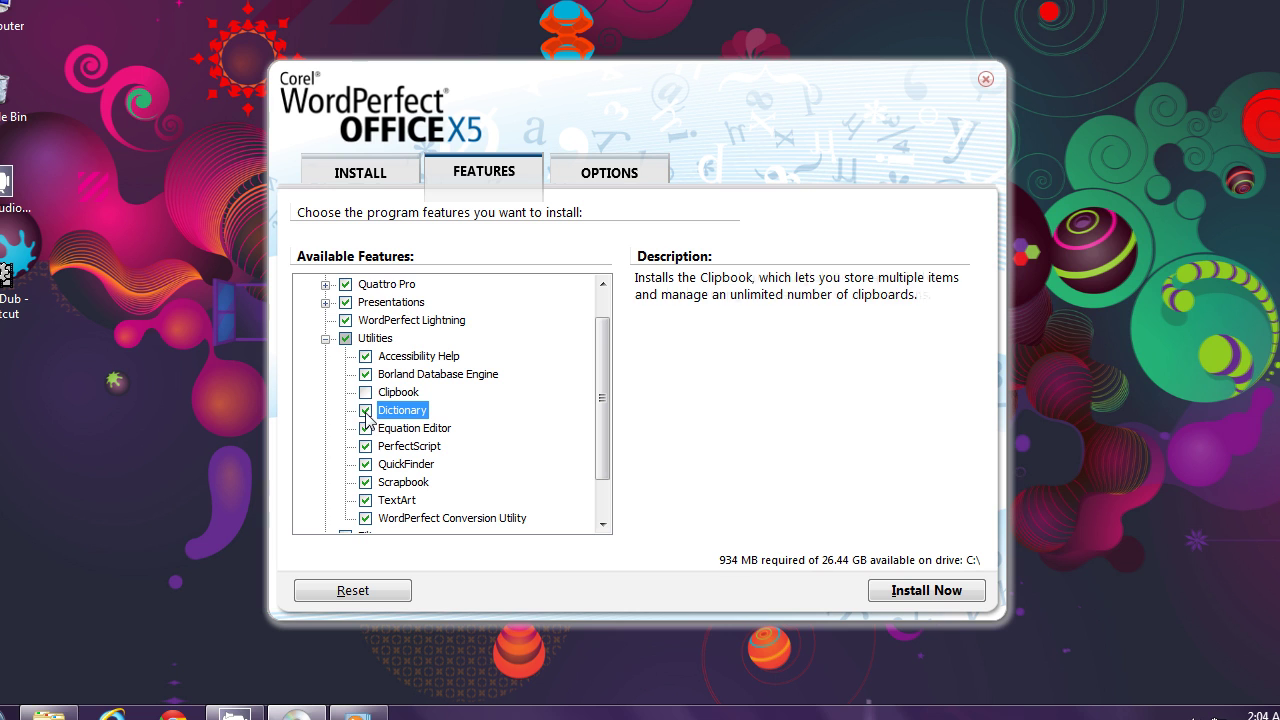
click(366, 392)
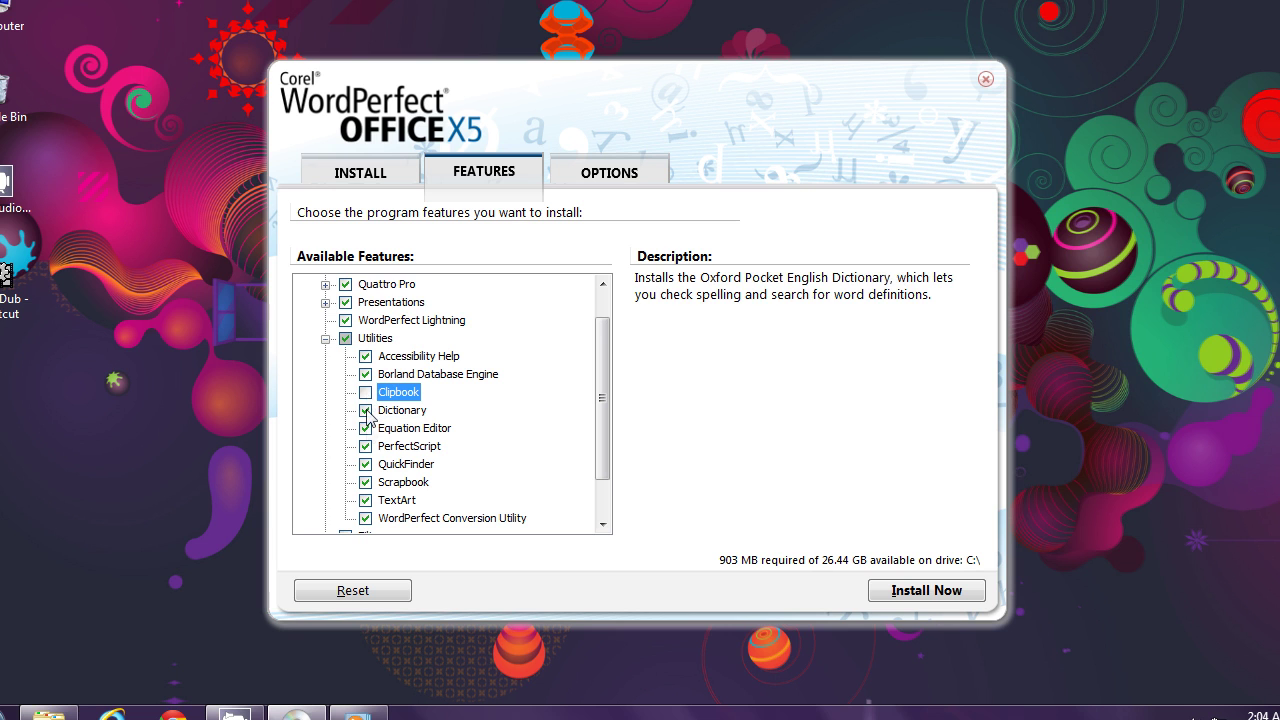
click(345, 339)
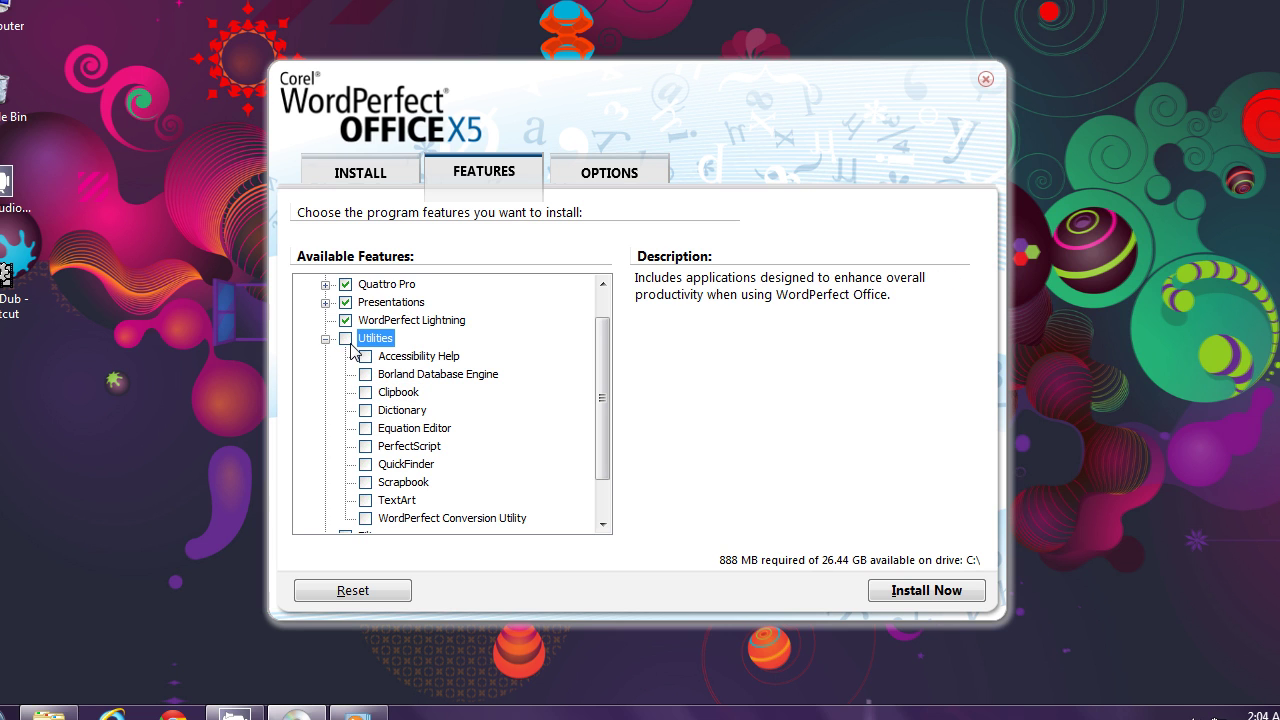
click(325, 339)
Expand the Writing Tools languages and toggle the Galician and Finnish spell checkers on and back off.
click(325, 429)
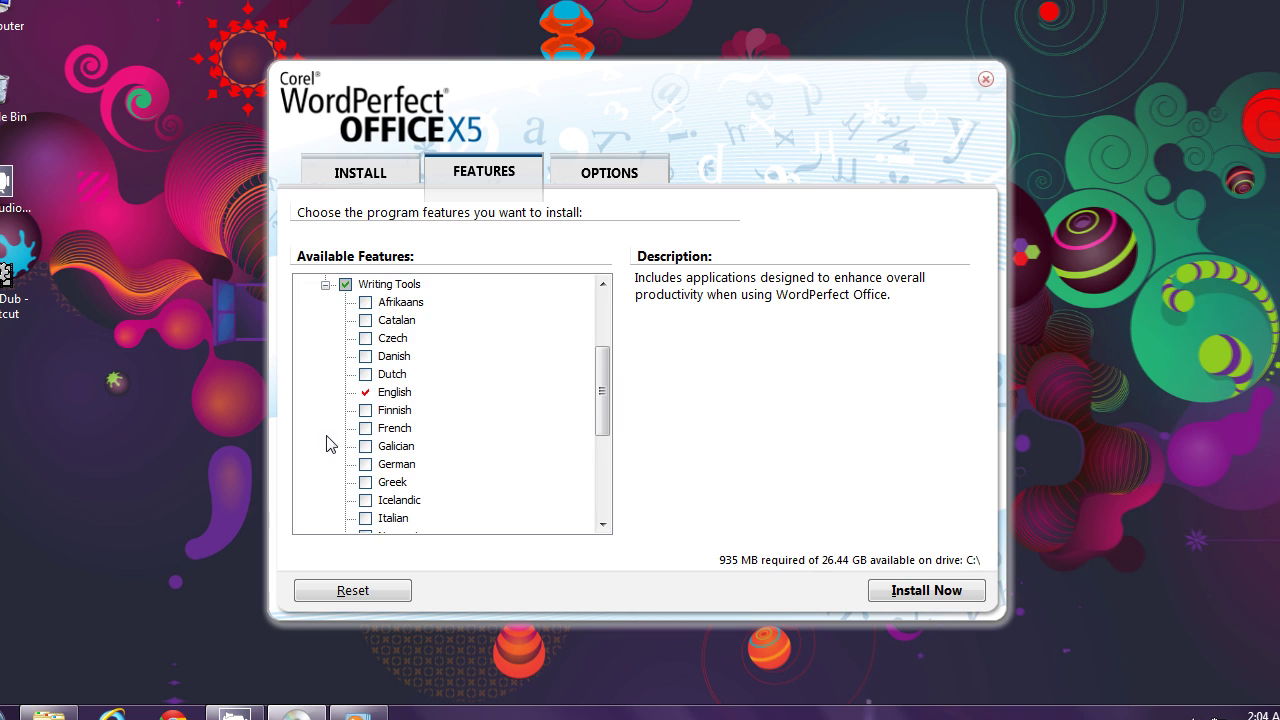
click(365, 446)
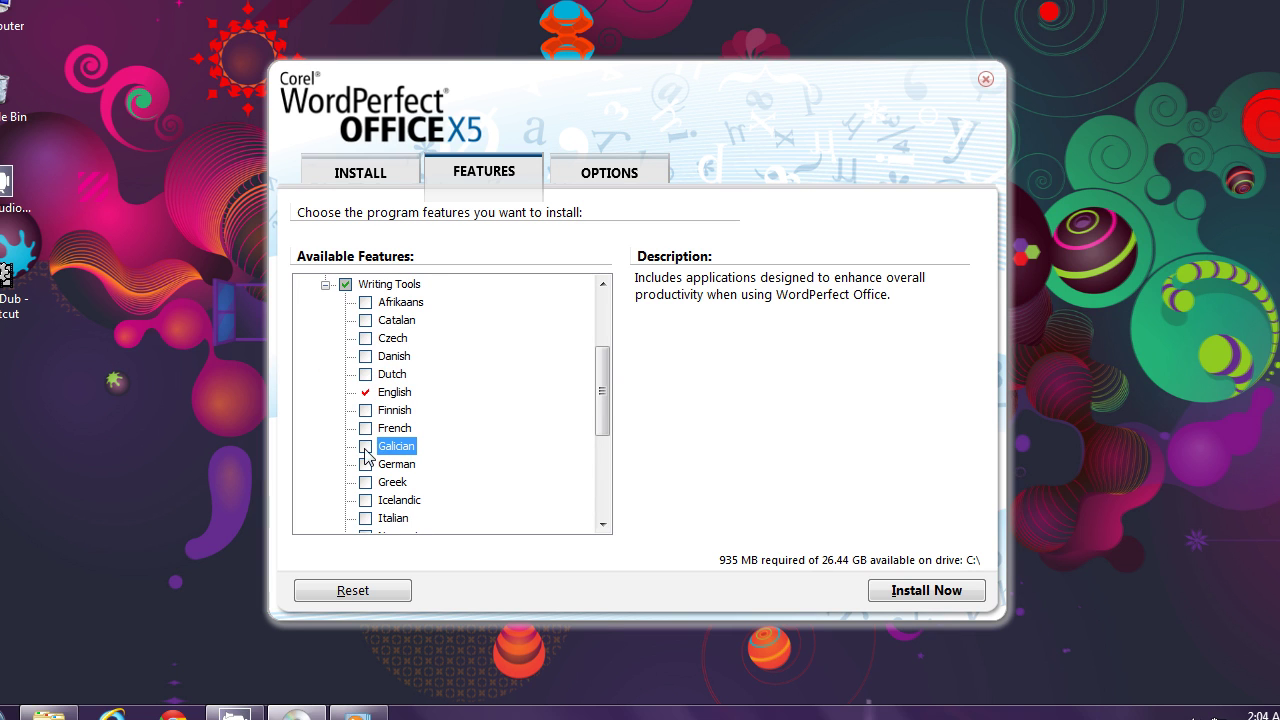
click(365, 410)
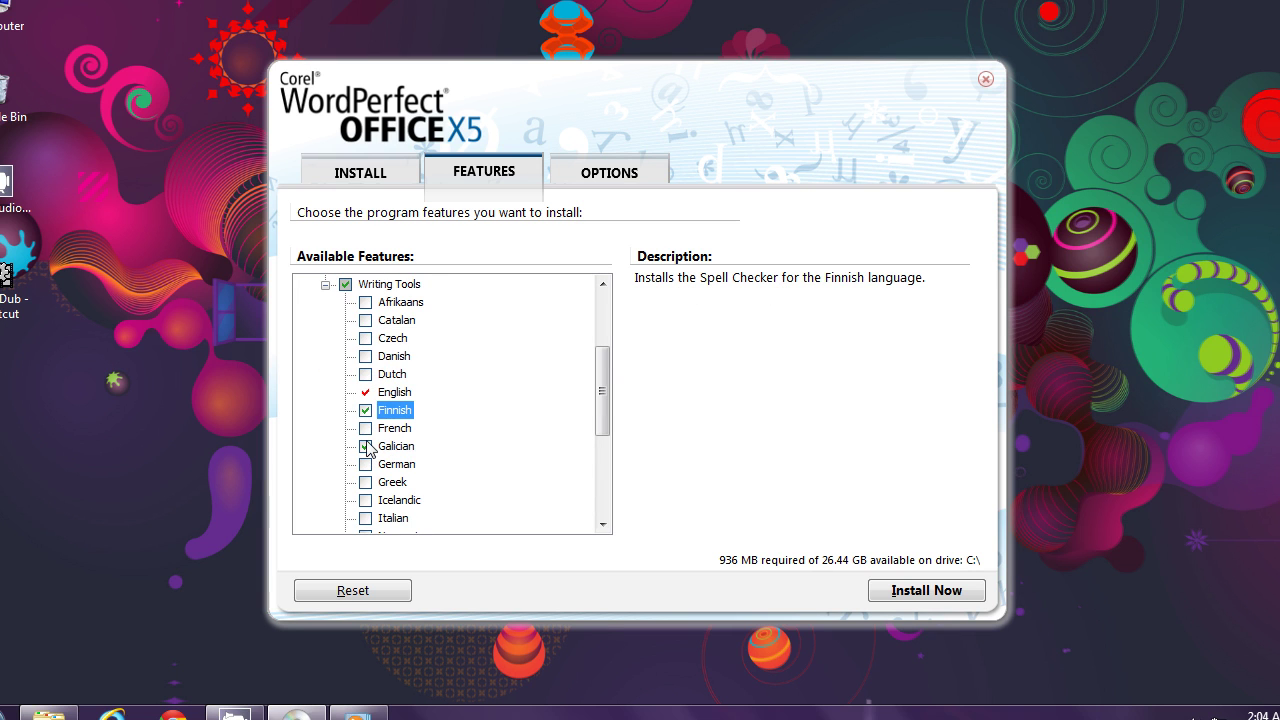
click(365, 446)
click(365, 410)
Deselect the whole WordPerfect Office X5 feature tree, and reset the feature selection to its defaults.
click(325, 285)
key(space)
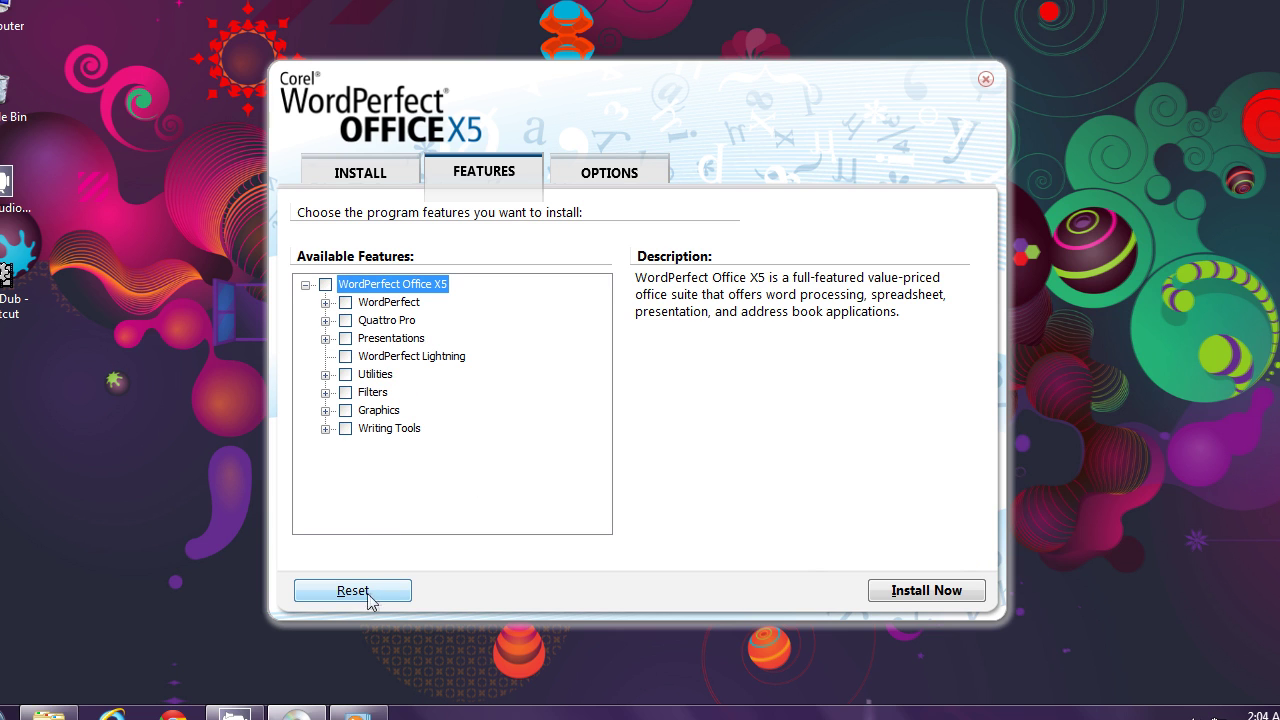
click(358, 596)
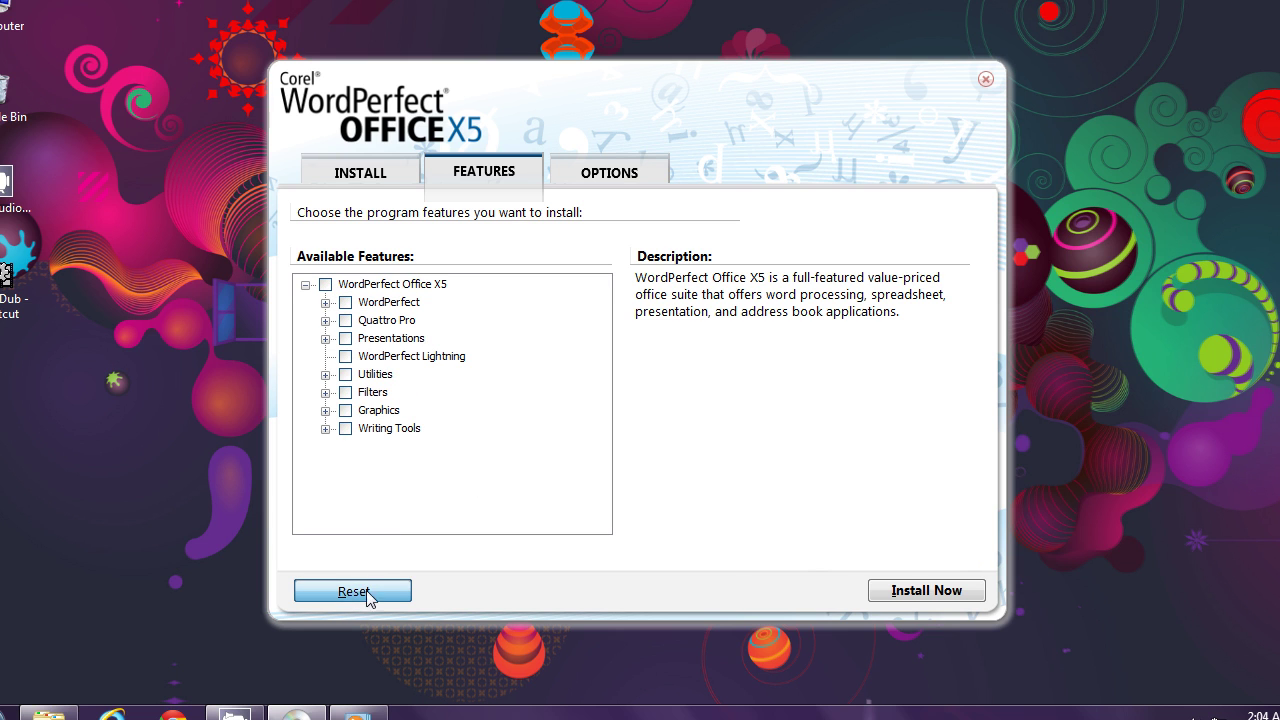
click(356, 594)
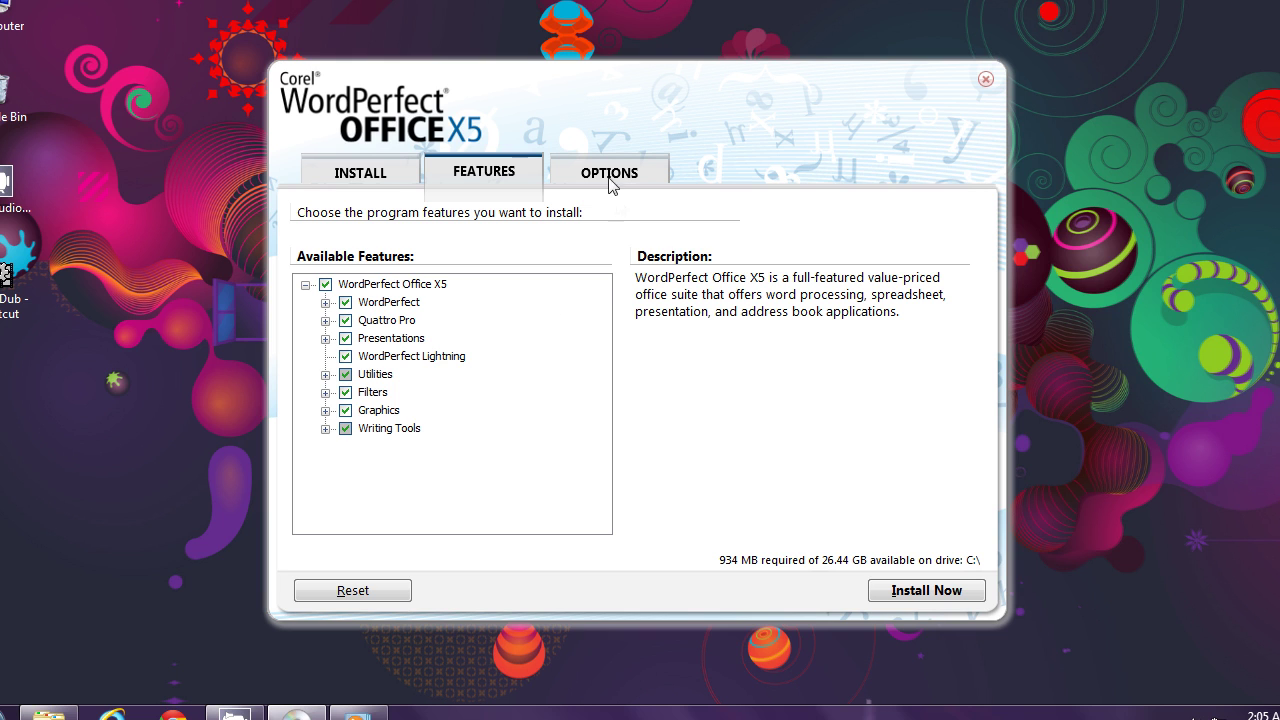
Start the installation with the default options, and view the topics on Microsoft Office files and document templates while it runs.
click(646, 177)
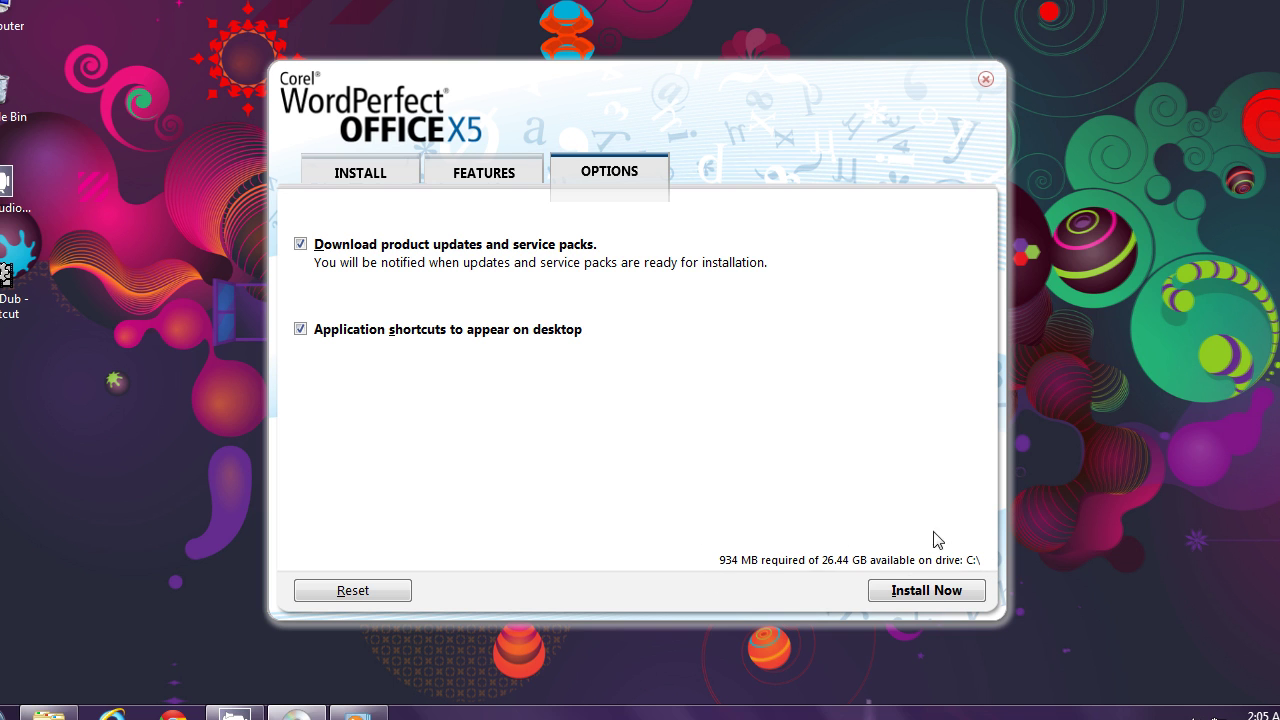
click(928, 591)
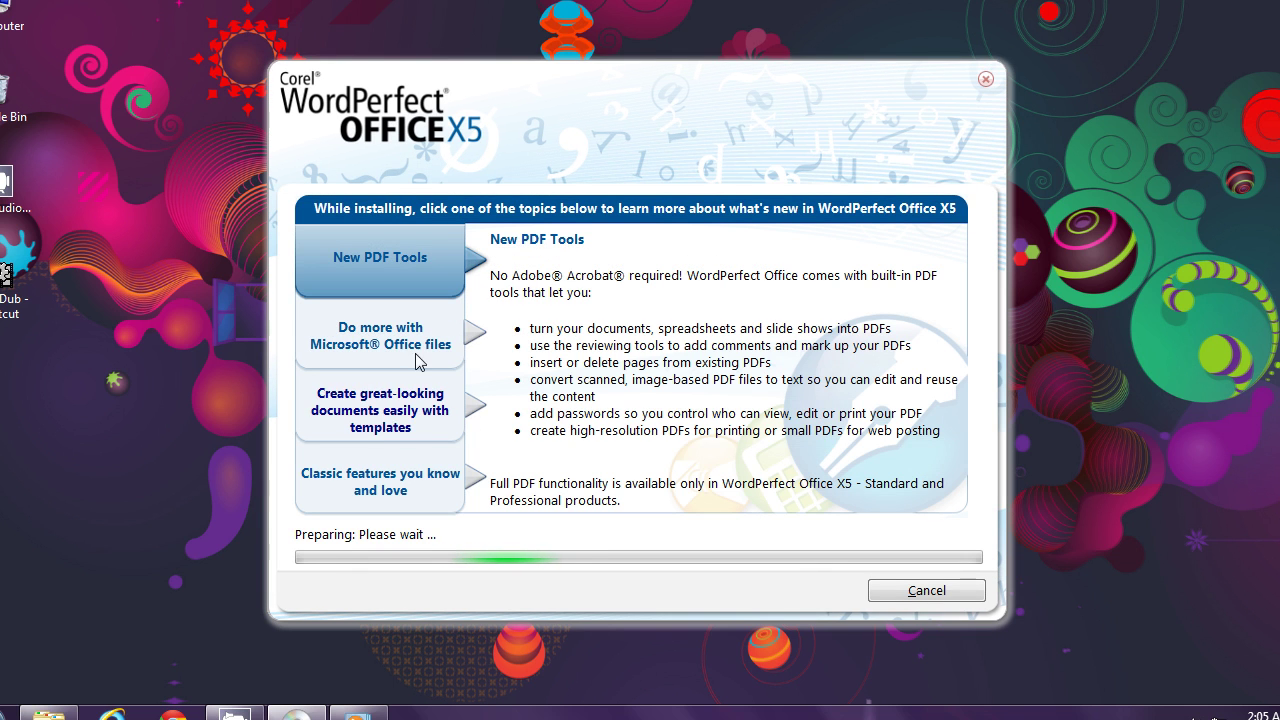
click(415, 355)
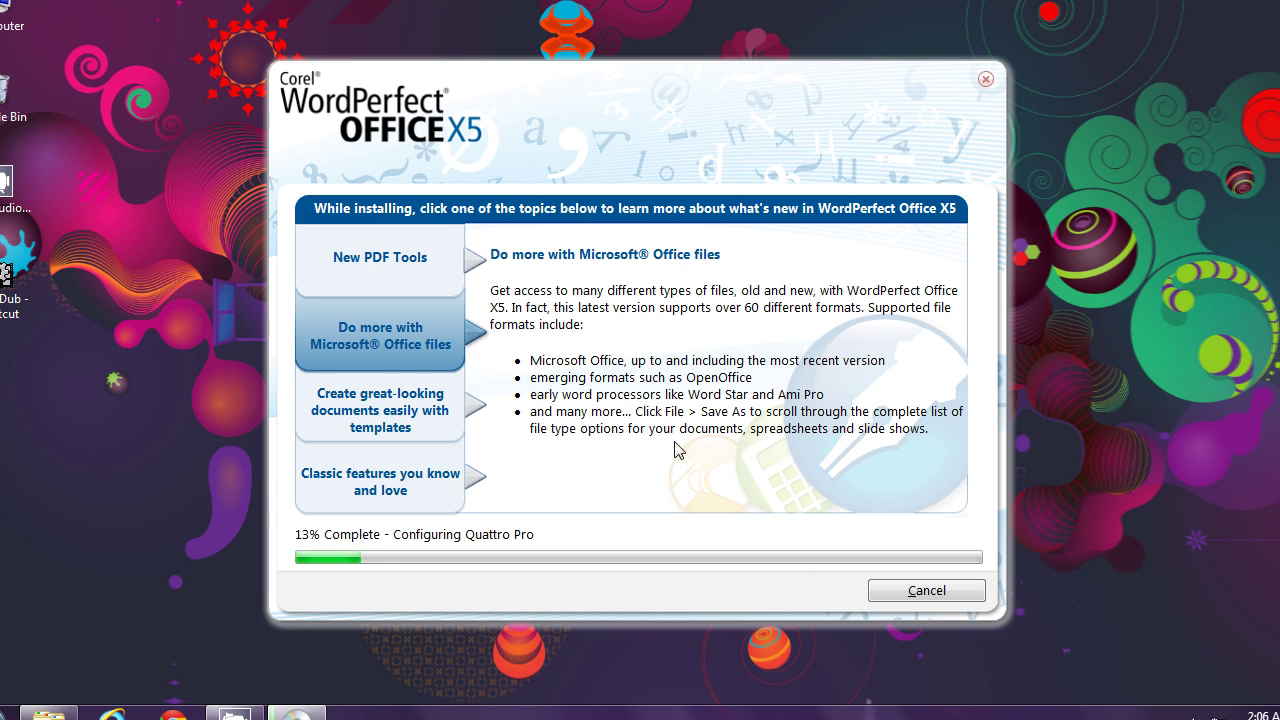
click(408, 420)
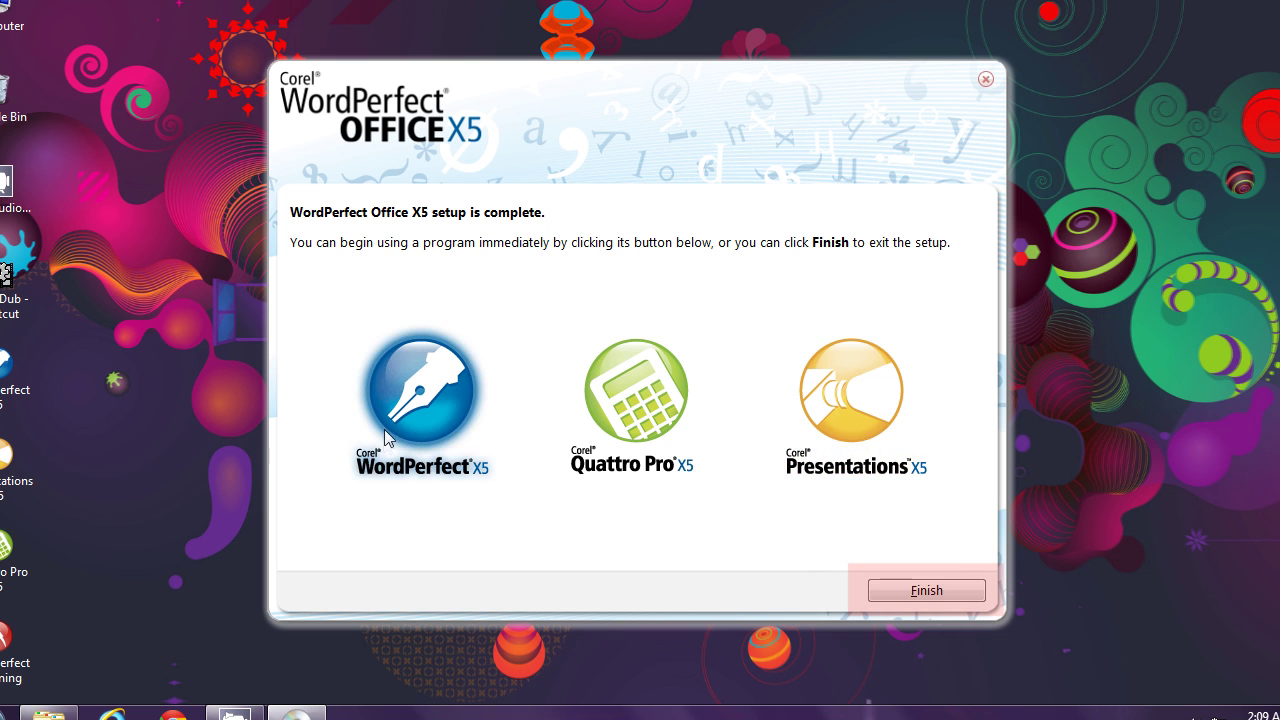
Launch WordPerfect X5 from the completed setup, continue past the trial welcome, and choose to register later.
click(407, 389)
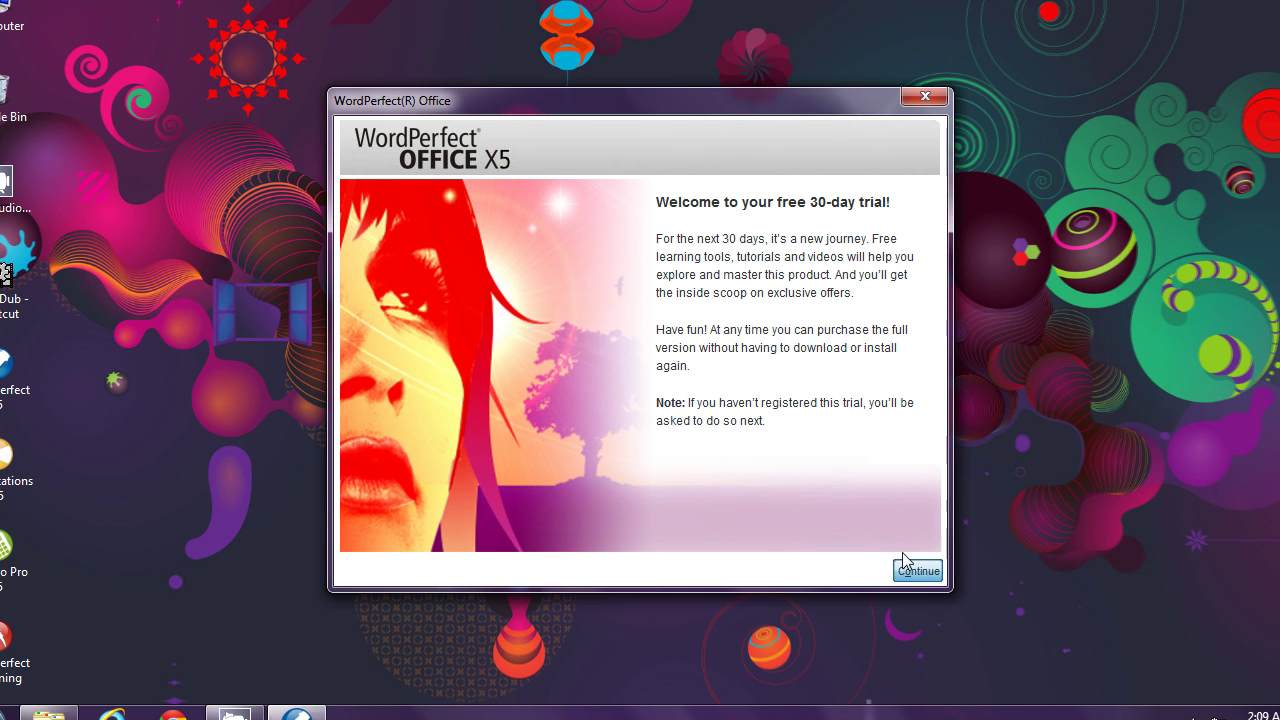
click(900, 572)
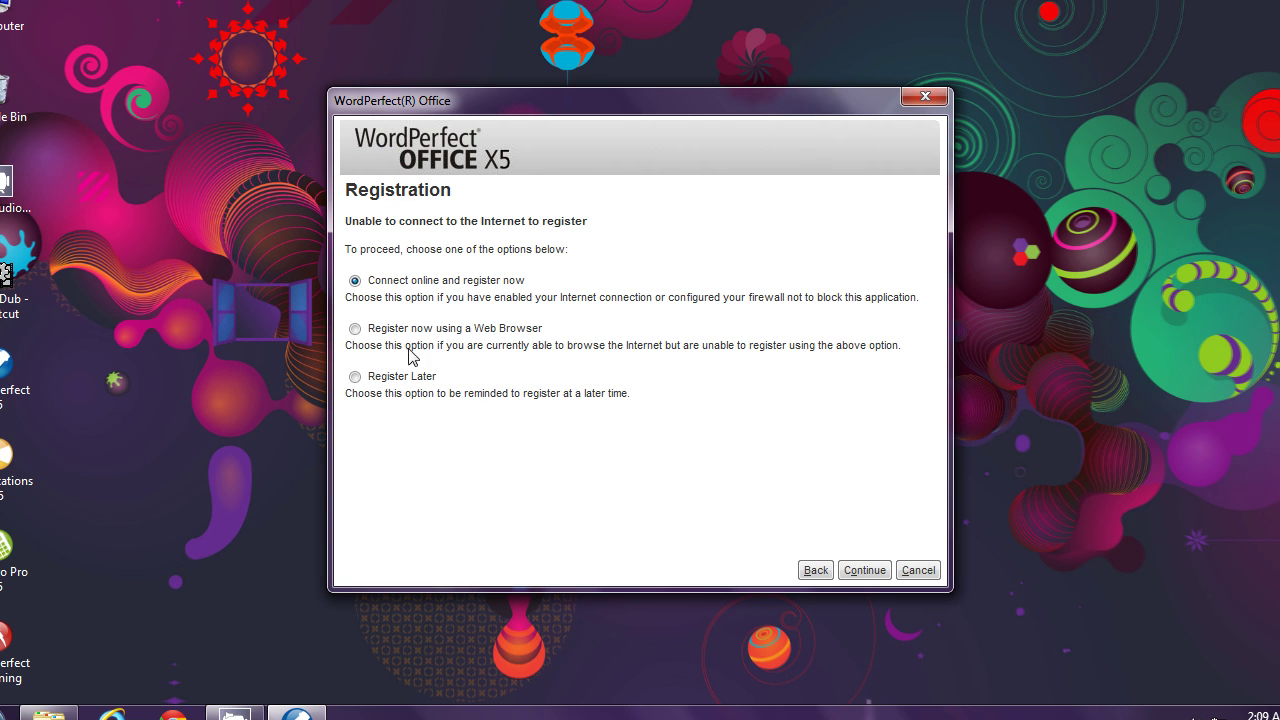
click(355, 377)
click(865, 570)
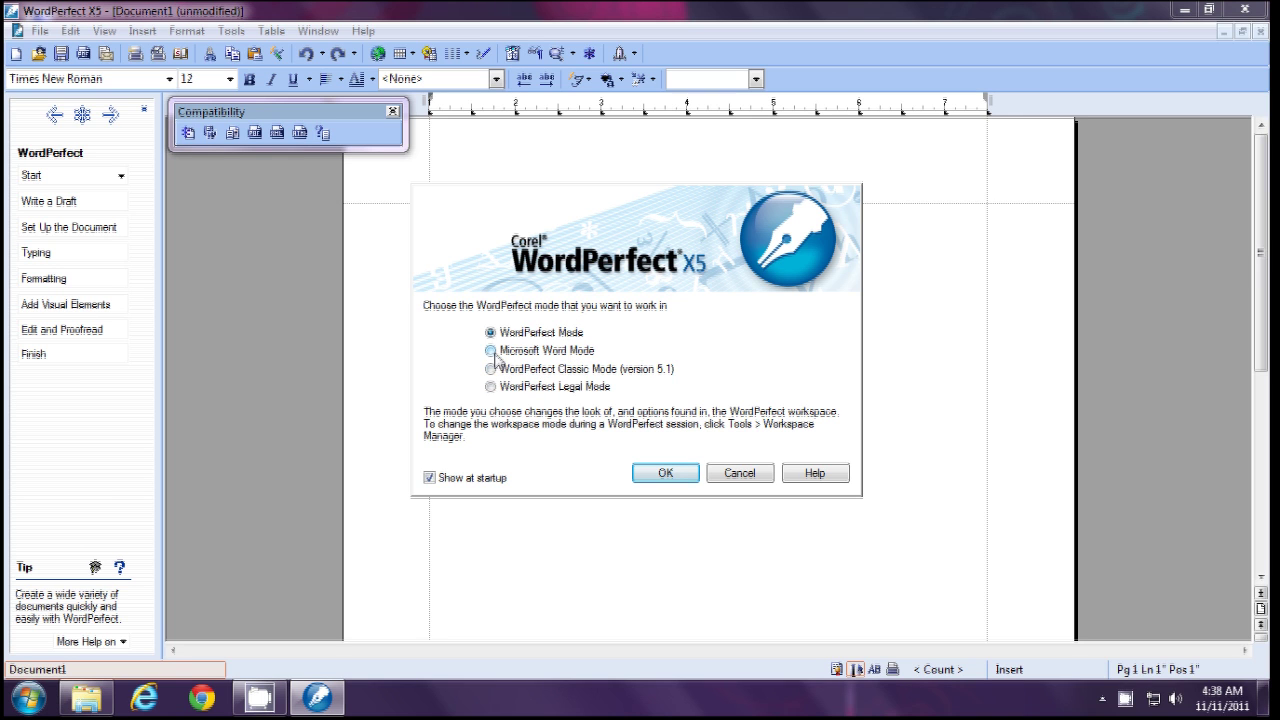
Choose Microsoft Word Mode as the WordPerfect working mode.
click(492, 354)
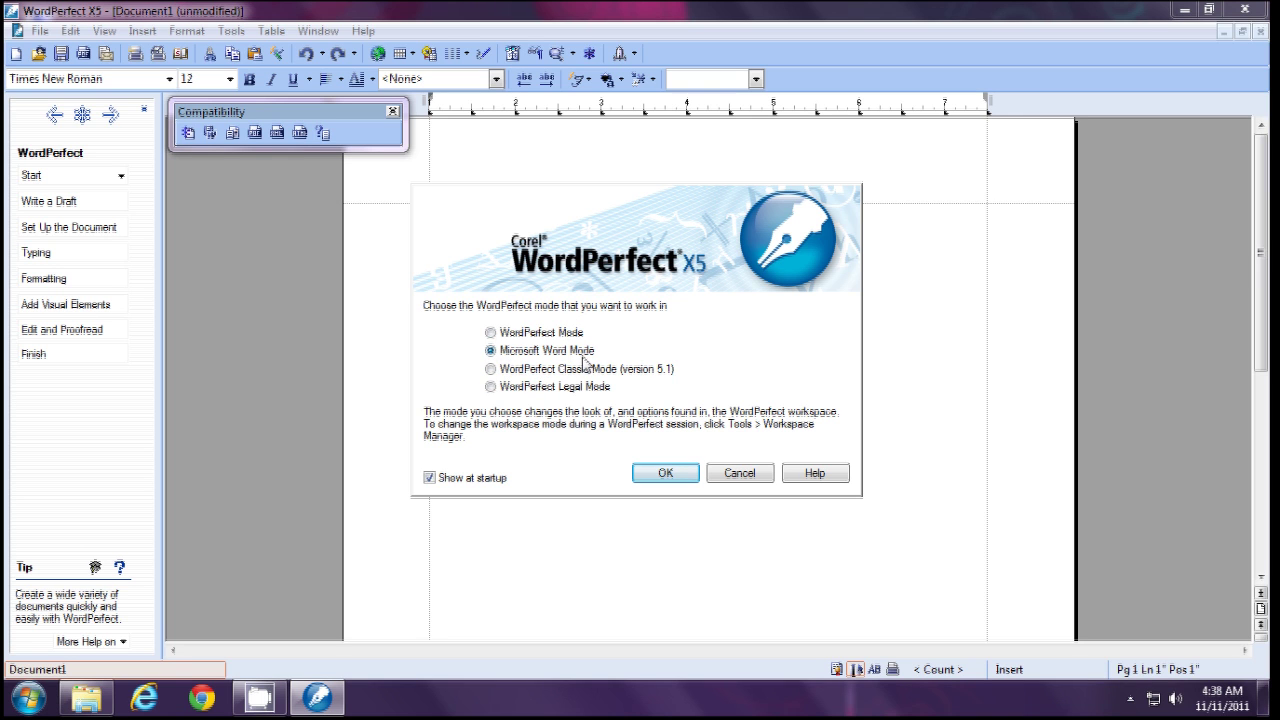
click(665, 474)
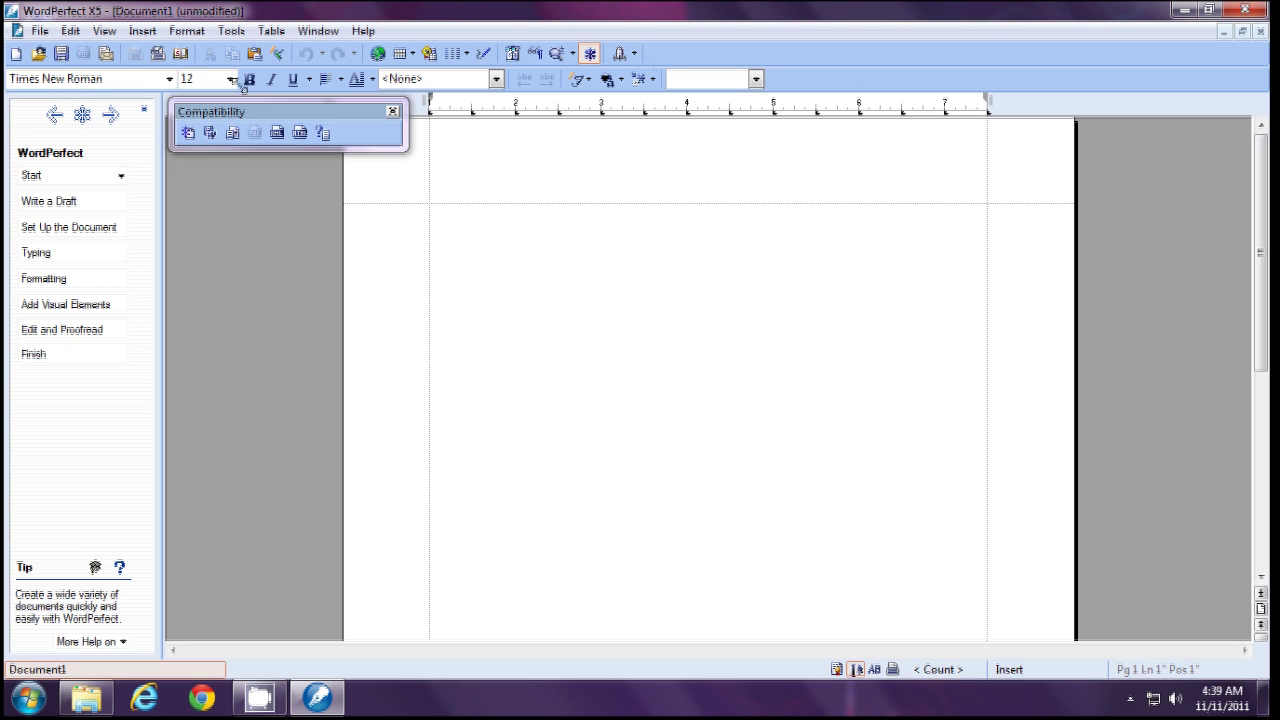
Explore the Formatting tasks and view the Bullets & Numbering choices for lists without applying any.
click(100, 185)
click(87, 353)
click(58, 280)
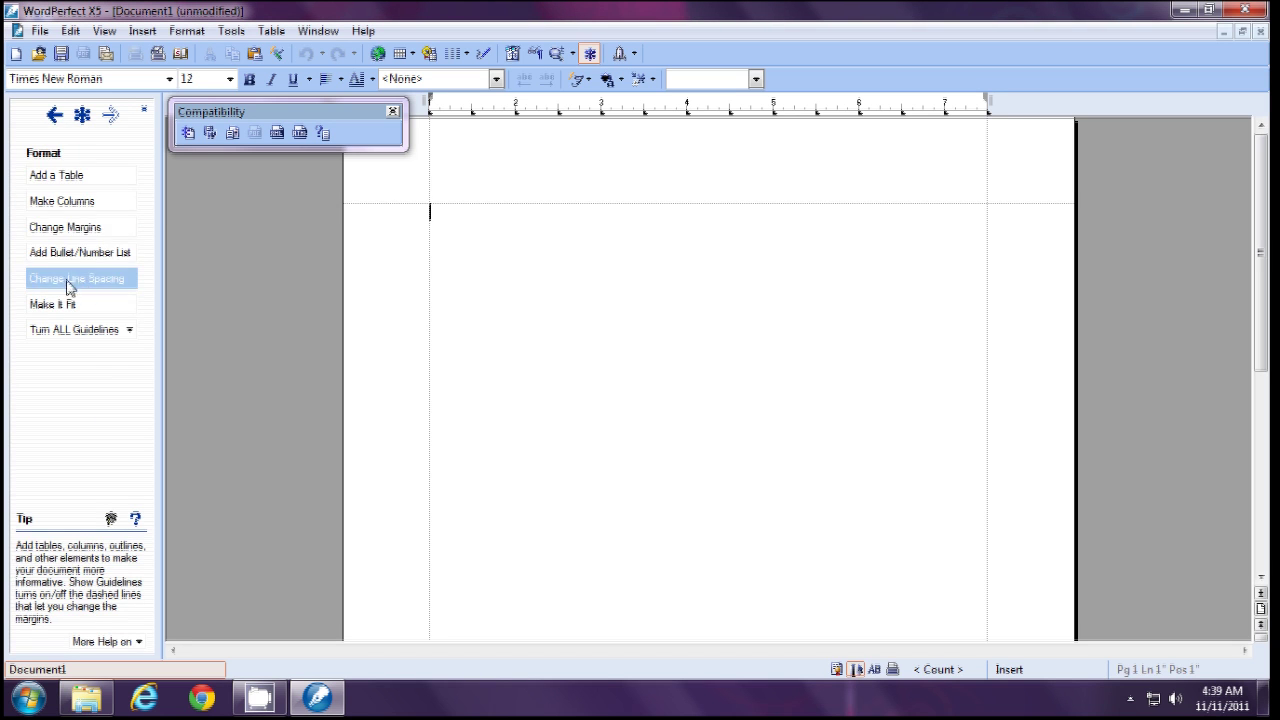
click(58, 120)
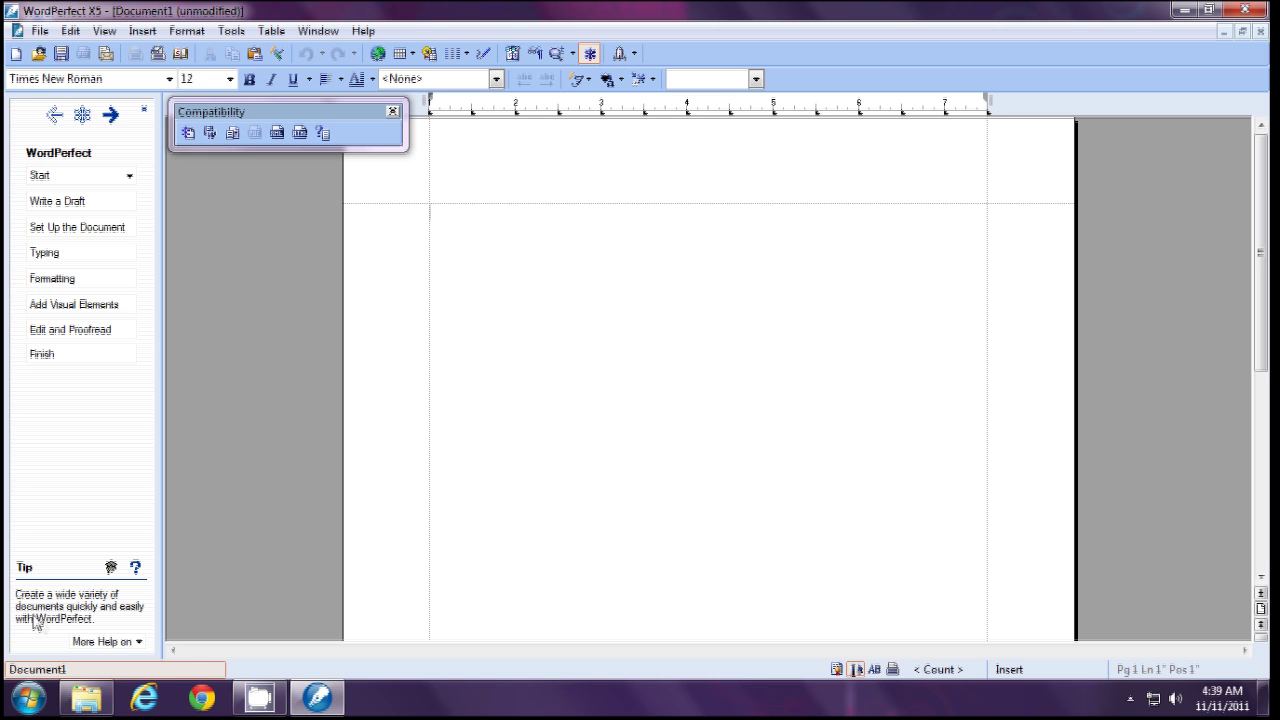
click(60, 280)
click(77, 253)
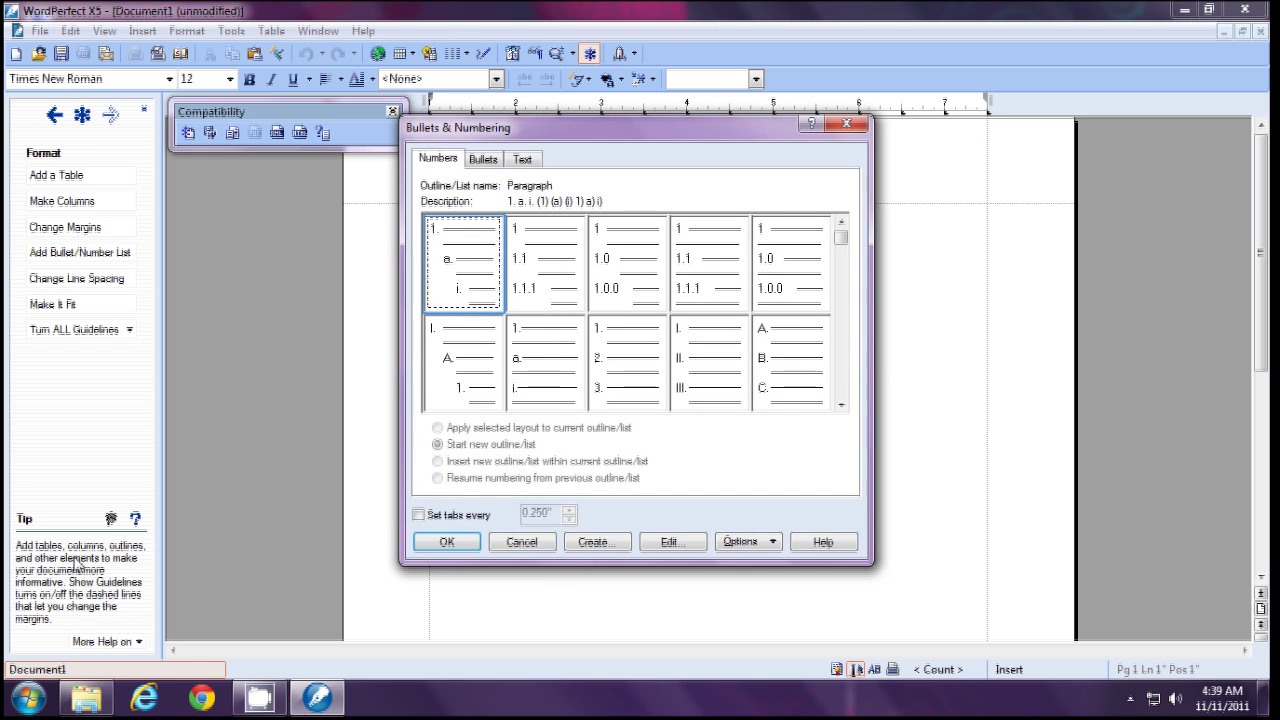
click(521, 543)
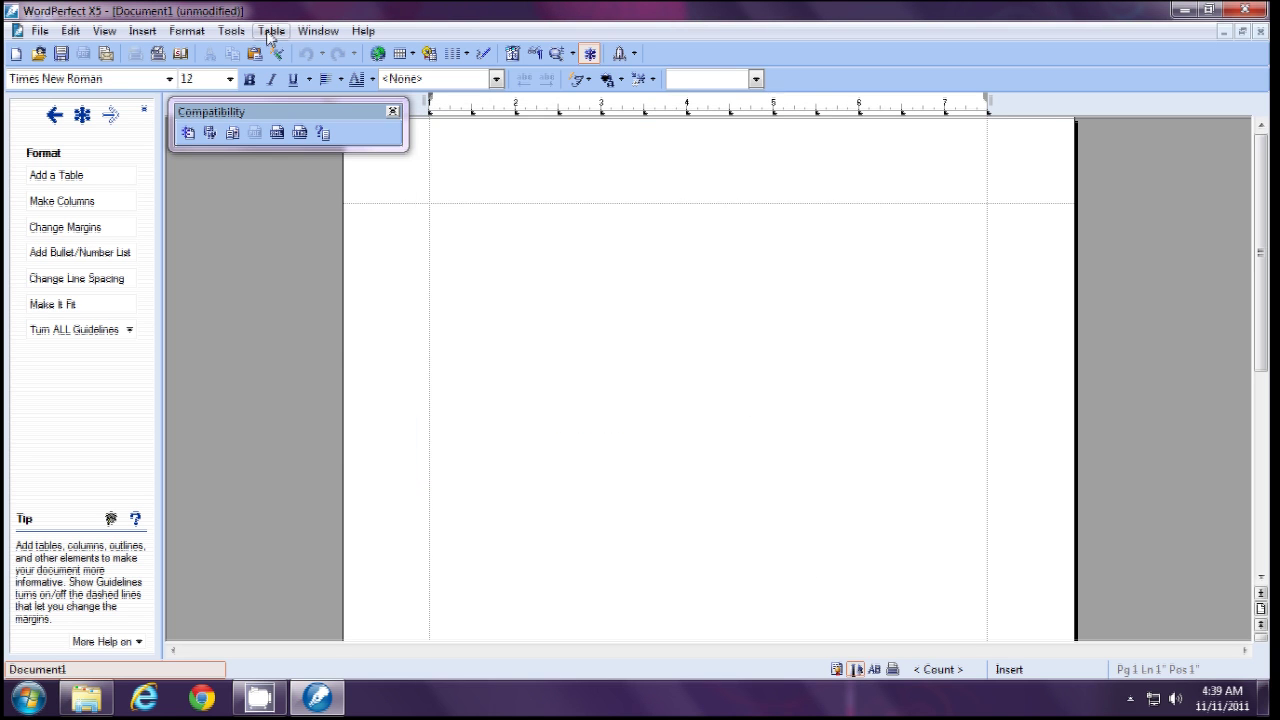
Open the Workspace Manager, where the working mode can be changed.
click(231, 31)
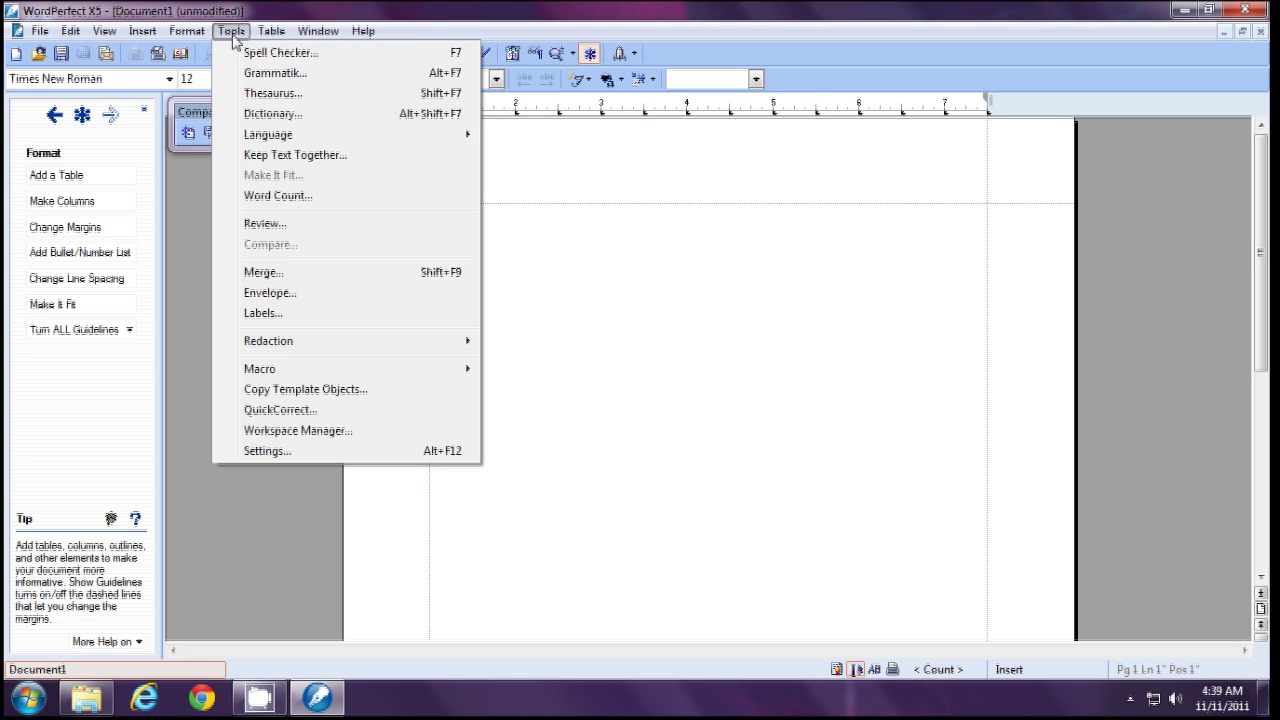
click(320, 431)
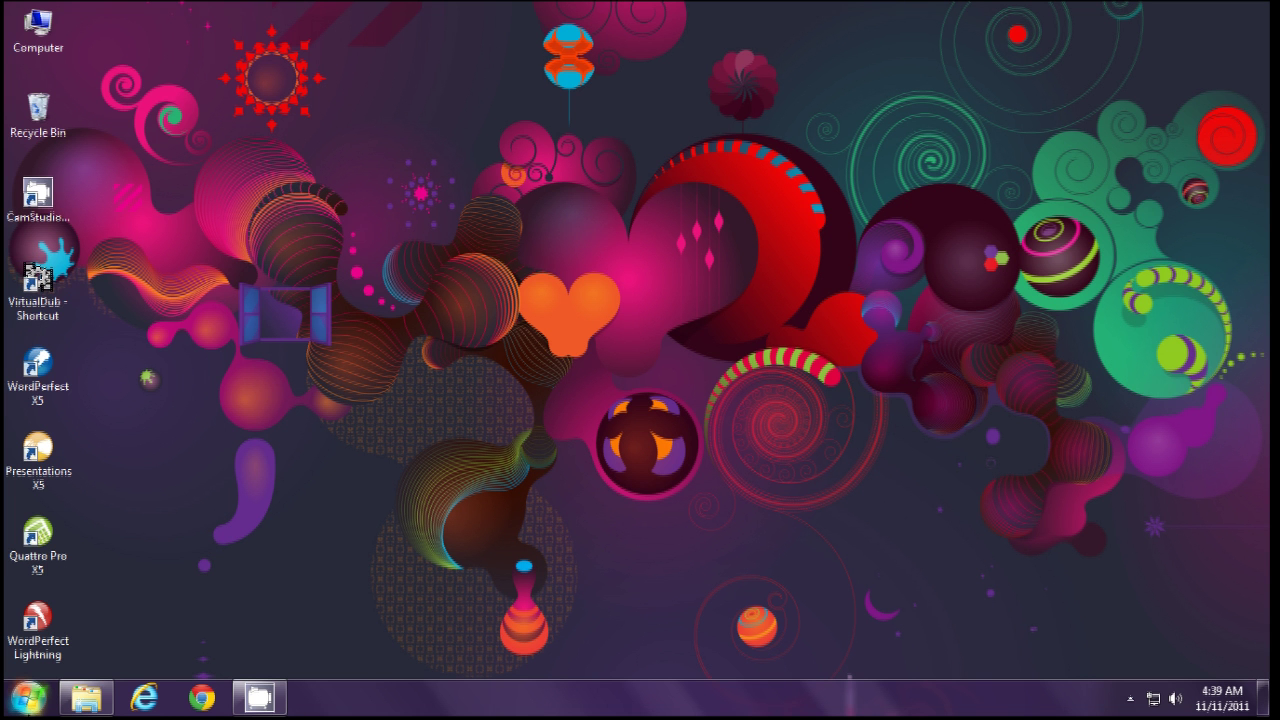
Browse the installed programs in the WordPerfect Office X5 program group from Windows.
click(28, 698)
click(88, 613)
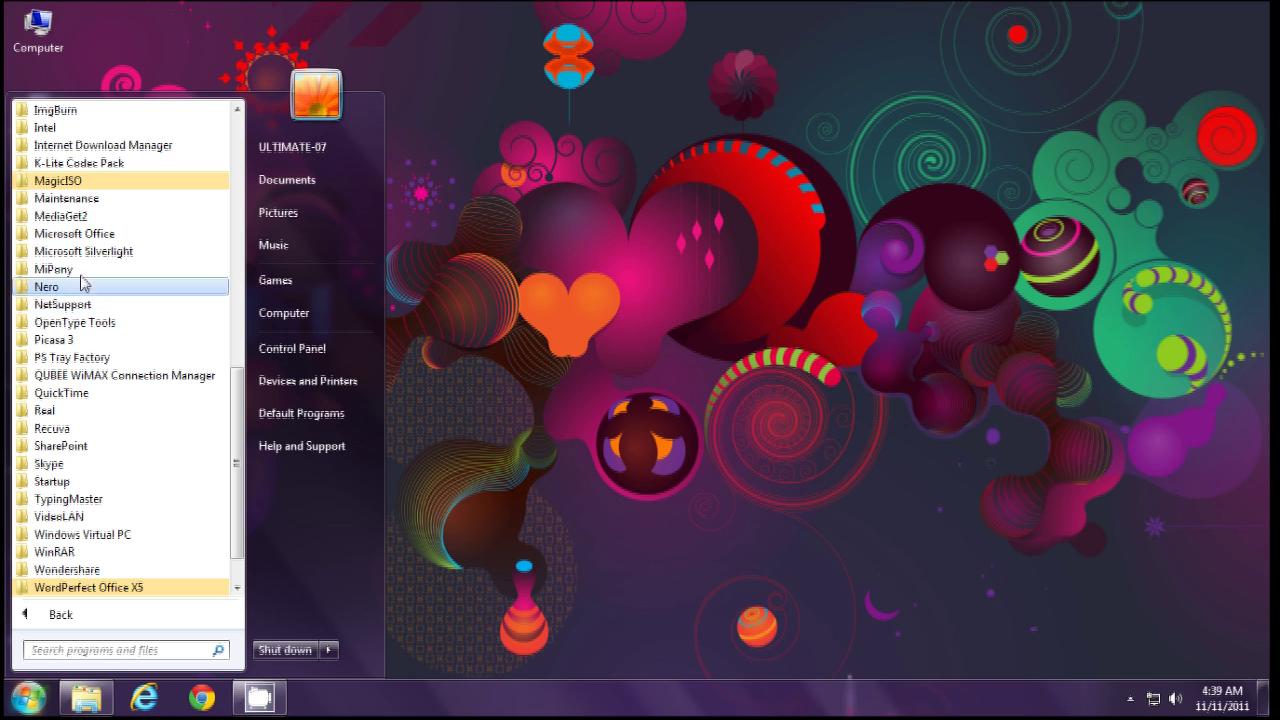
click(99, 590)
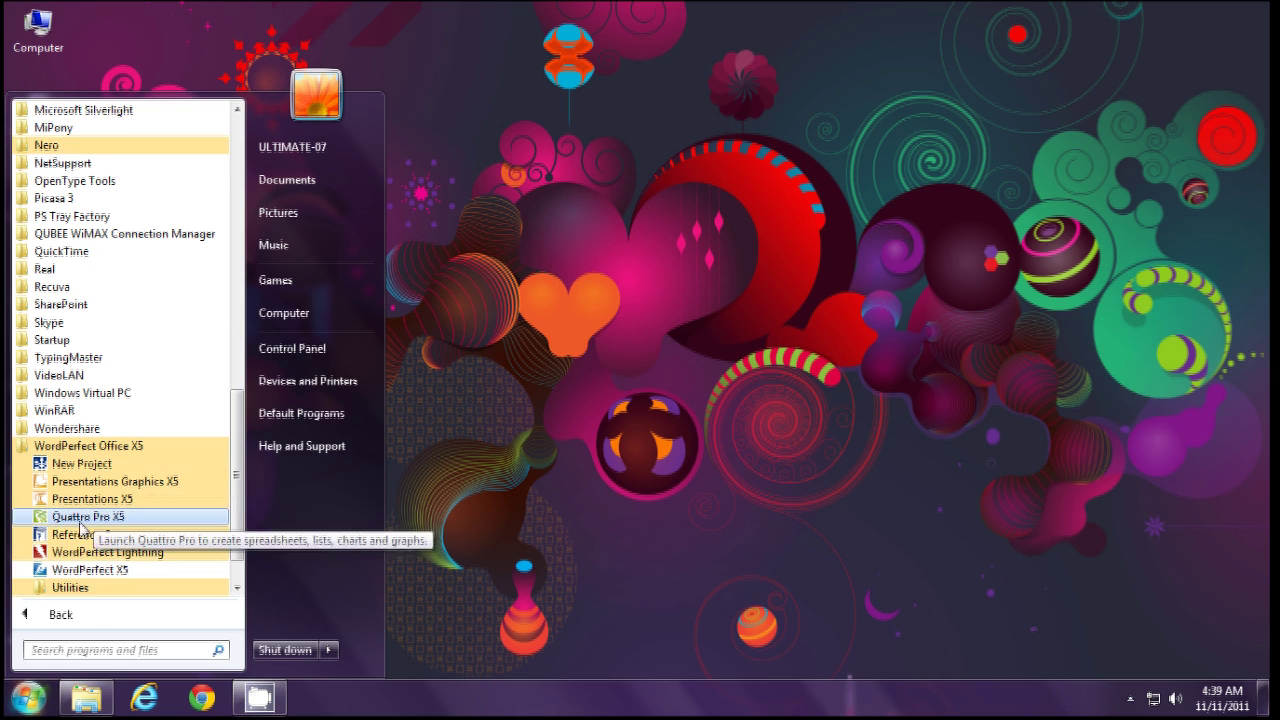
click(197, 579)
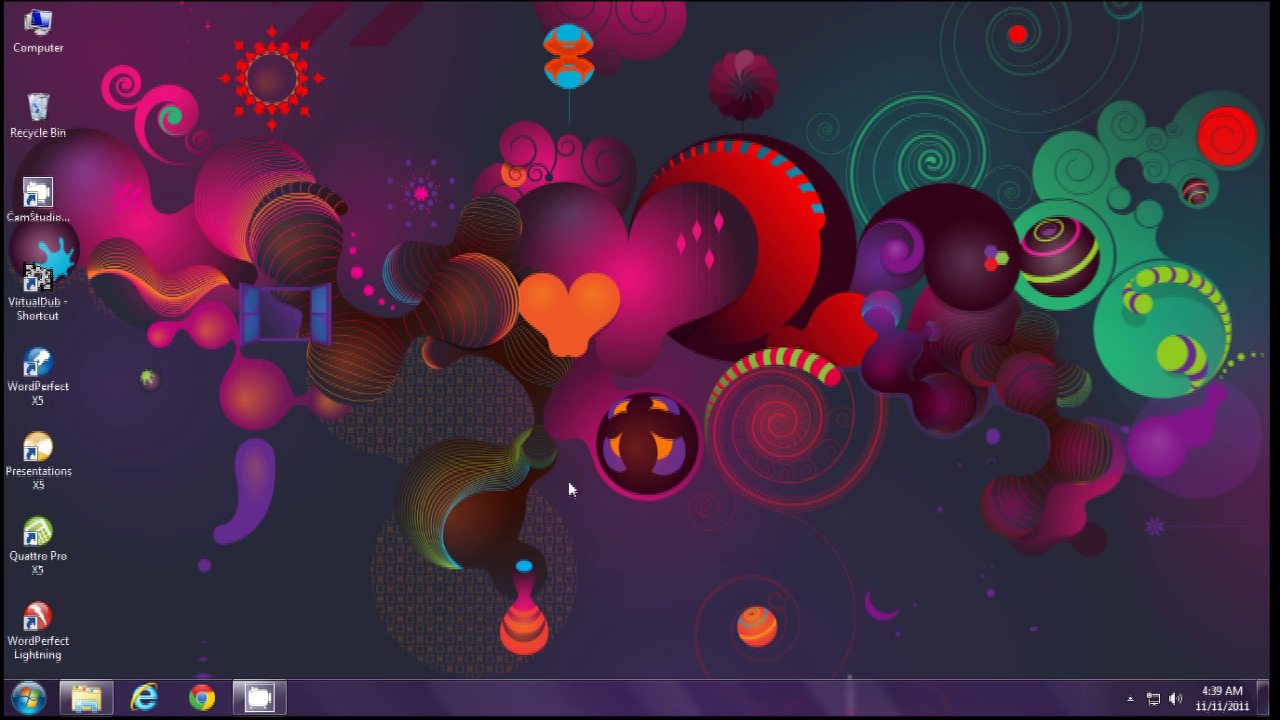